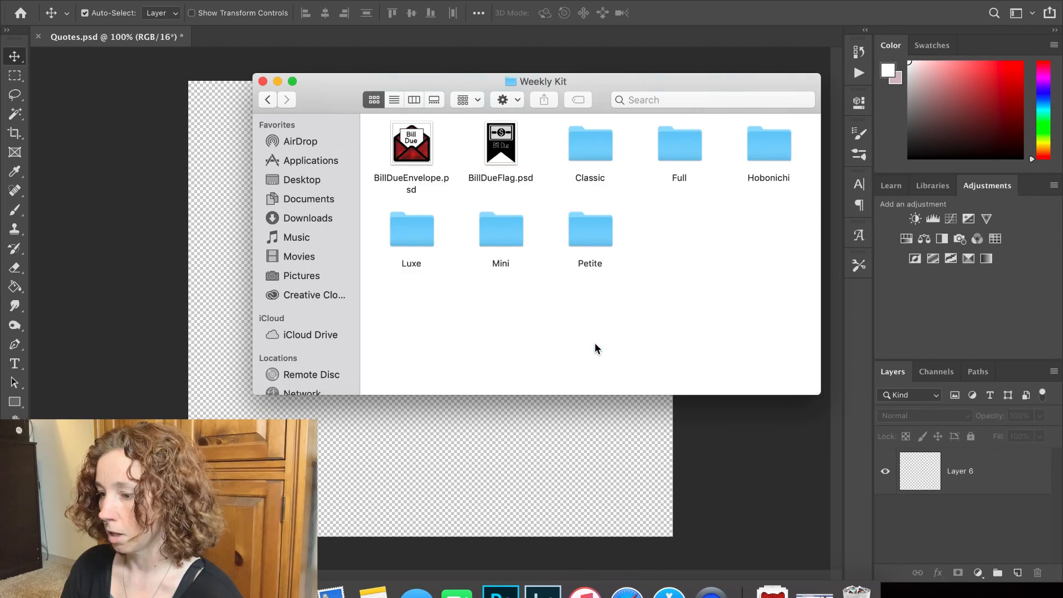
Step: Place DavyNoOutline.png from the Davy Functional folder into the Quotes.psd document at its default size
left_click(268, 99)
double_click(671, 264)
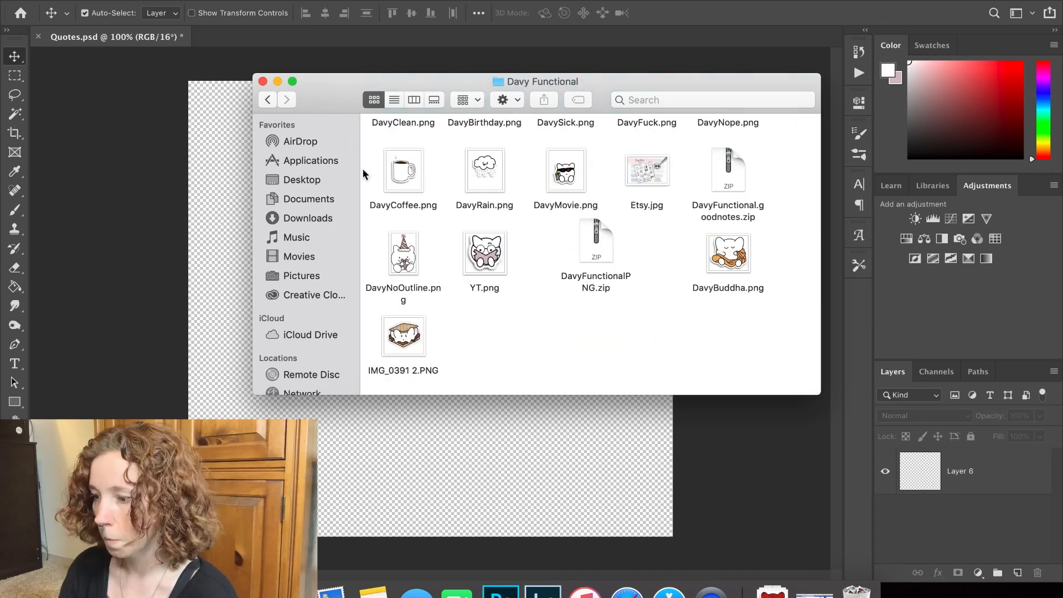
left_click_drag(341, 84, 497, 146)
left_click(547, 318)
left_click_drag(547, 320, 343, 294)
key("Return")
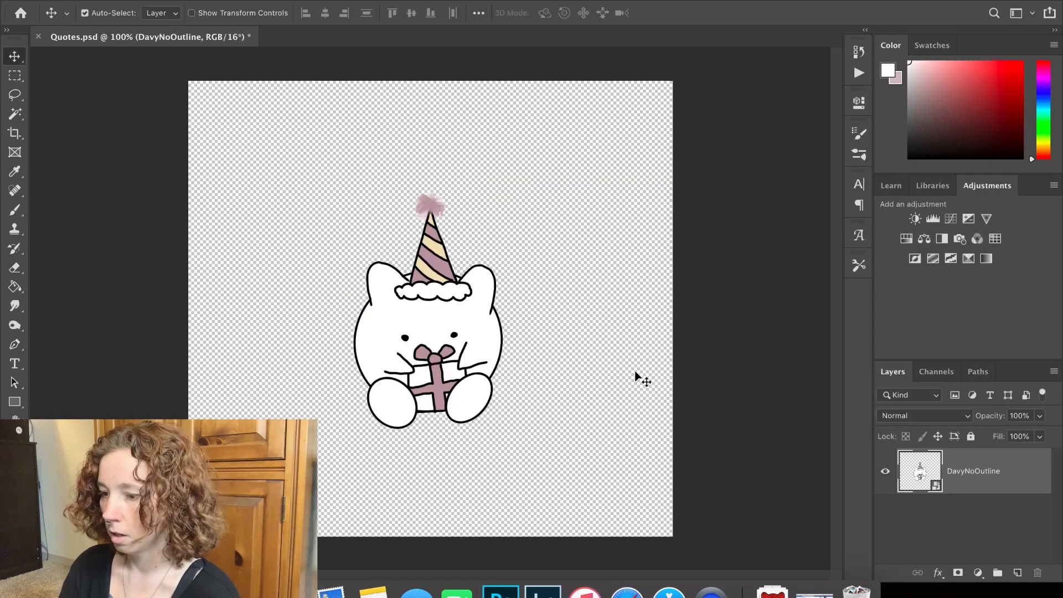
Step: Rasterize the placed DavyNoOutline smart object layer
right_click(1018, 472)
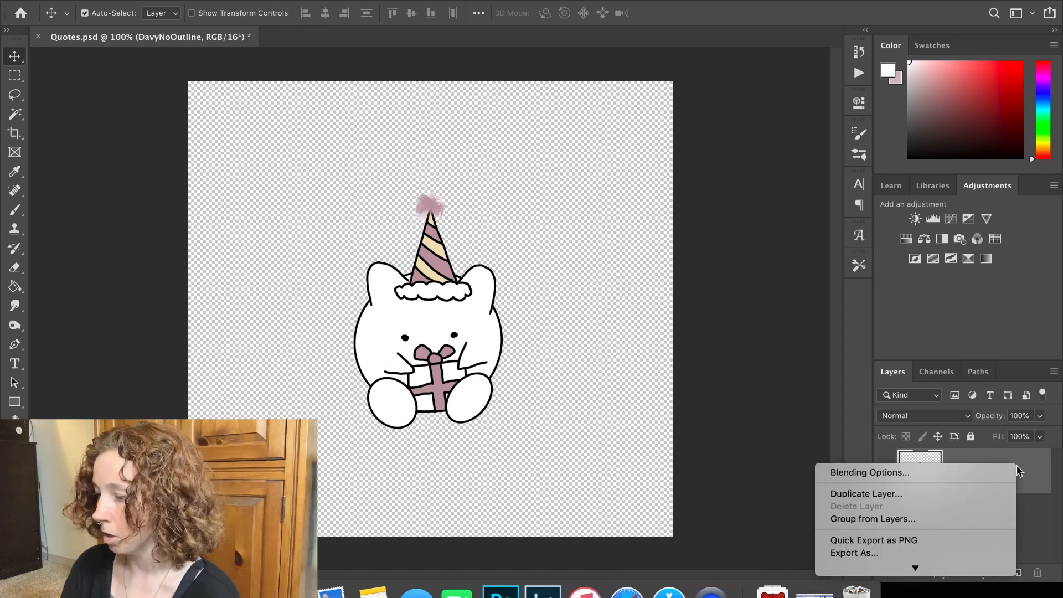
scroll(973, 475, "down", 8)
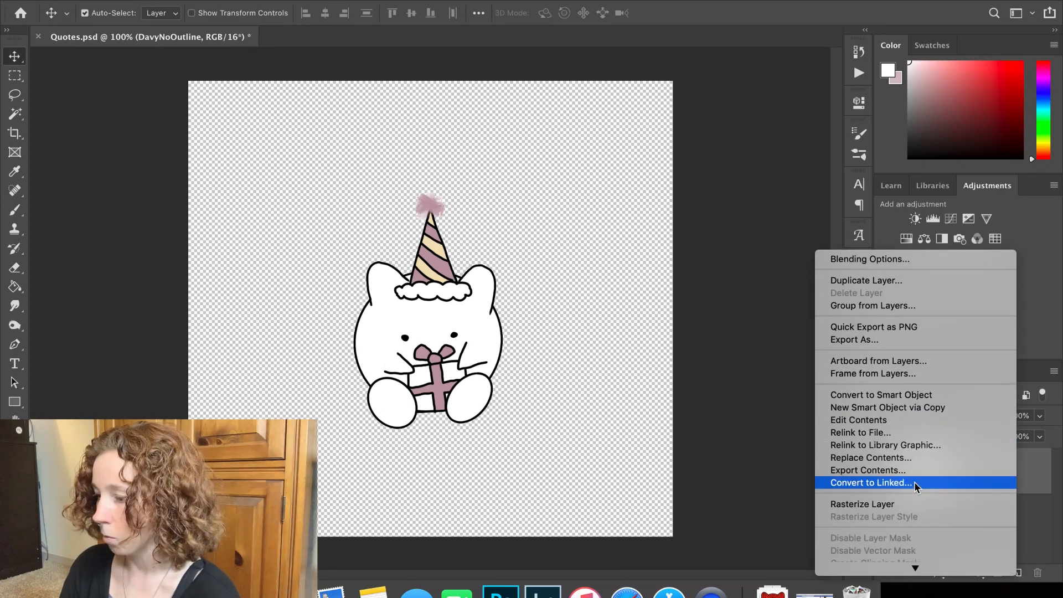
left_click(922, 503)
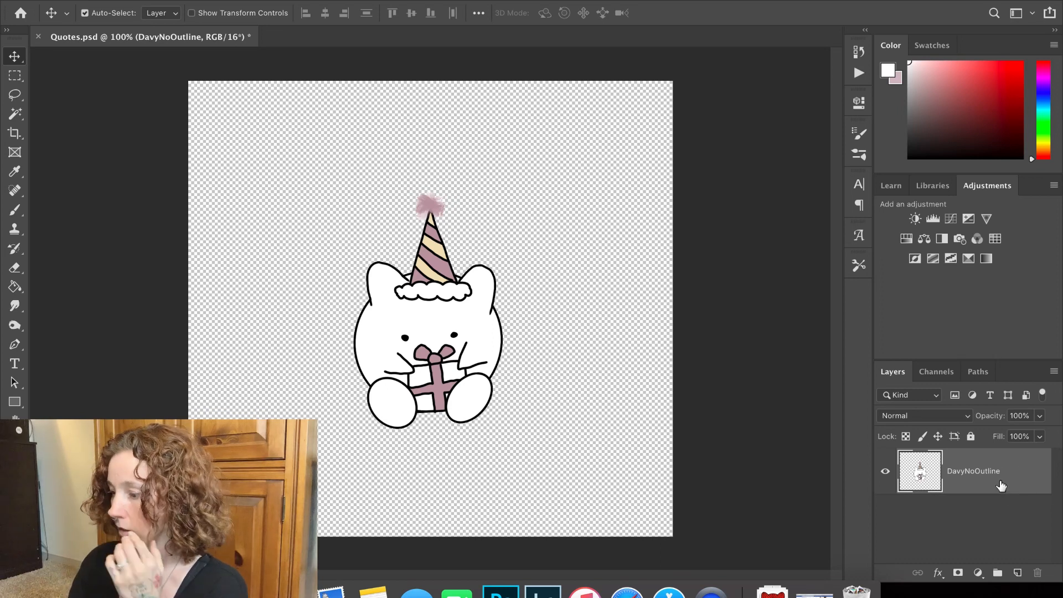
Step: Add a Stroke layer style to the DavyNoOutline layer and apply it
right_click(1021, 477)
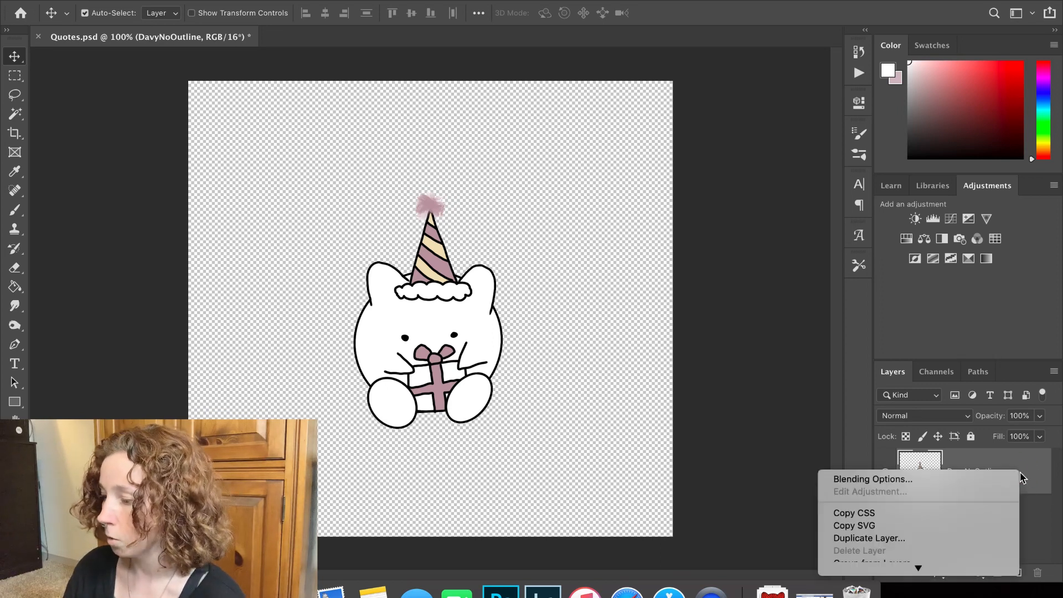
left_click(952, 481)
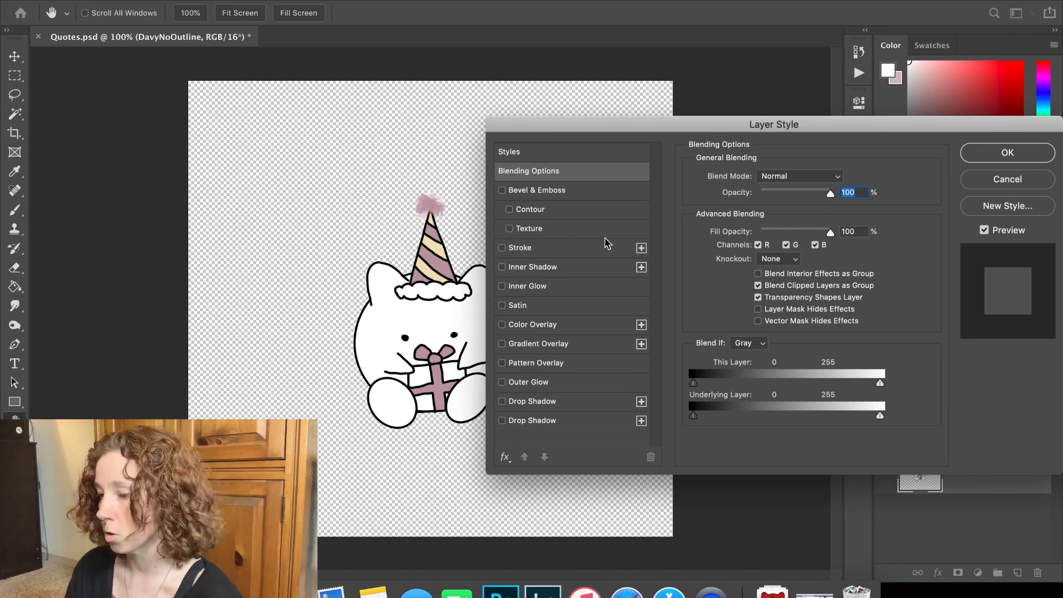
left_click(502, 248)
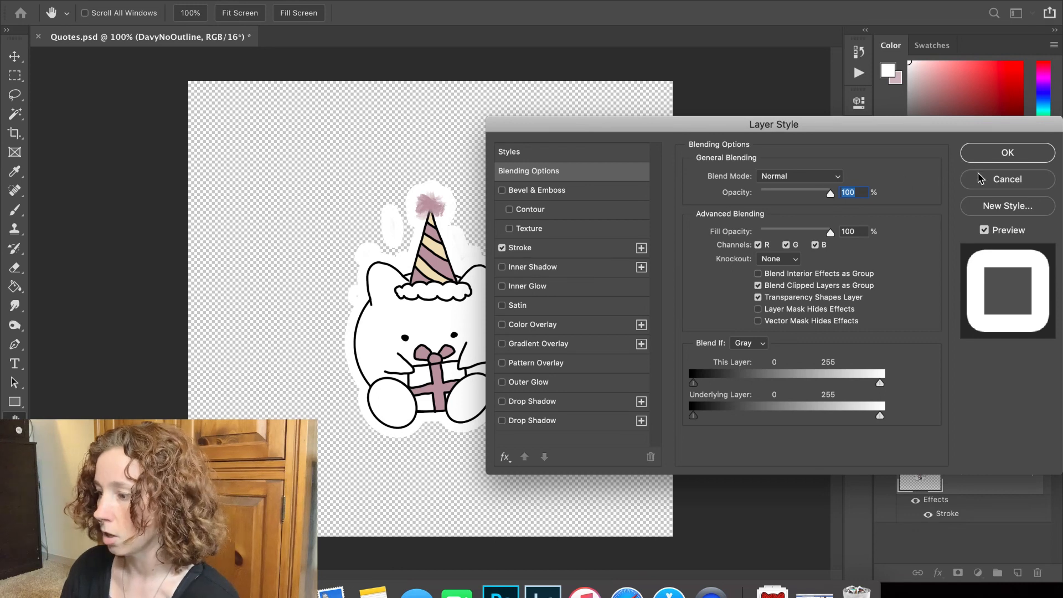
left_click(981, 153)
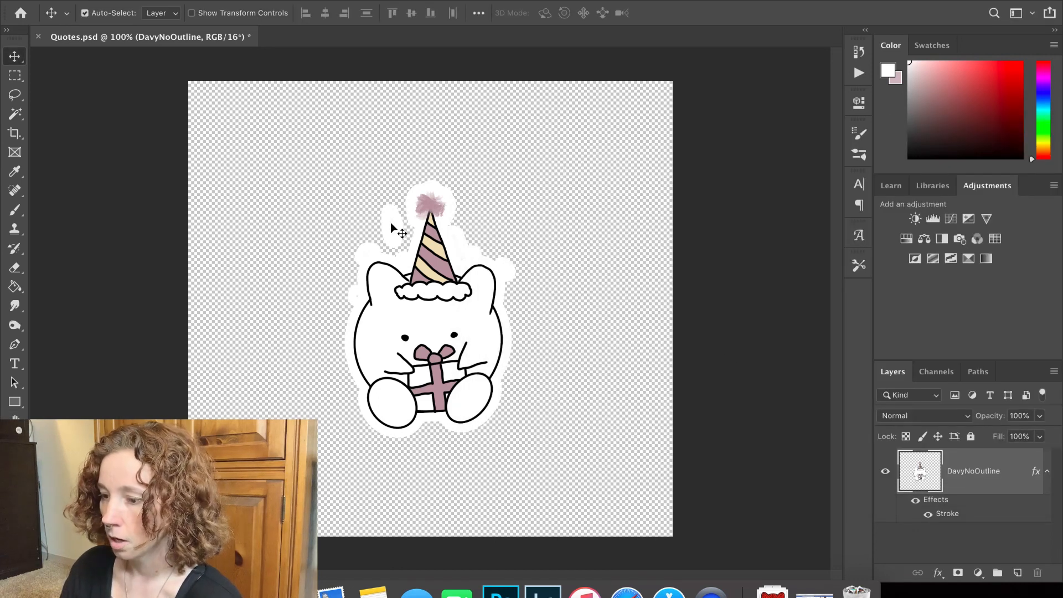
Step: Erase the stray marks left of the party hat and around the left ear with the Eraser at size 80
scroll(391, 227, "up", 3)
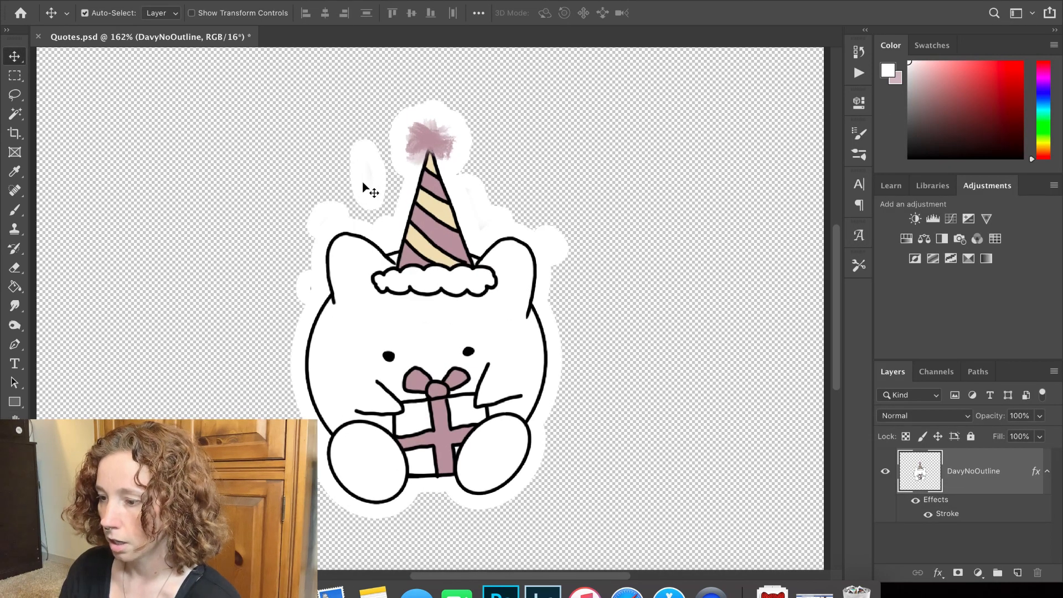
key("e")
key("bracketleft")
key("bracketleft")
key("bracketleft")
key("bracketleft")
key("bracketleft")
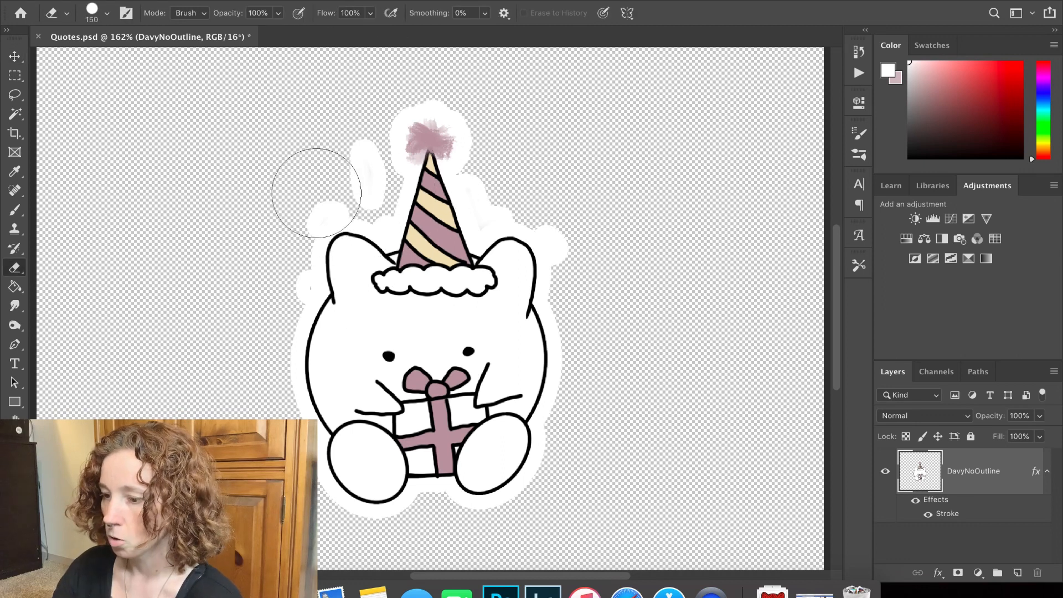
mouse_move(356, 166)
left_mouse_down()
mouse_move(322, 189)
mouse_move(280, 273)
left_mouse_up()
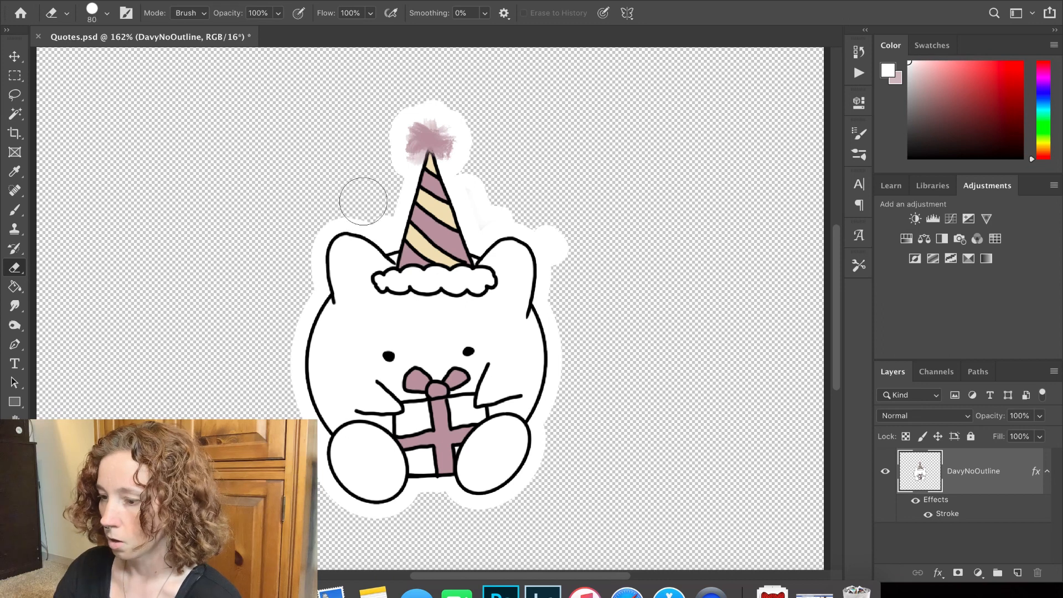
Step: Erase the stray marks along the right side of the hat and right ear with the Eraser at size 70
key("bracketleft")
key("bracketleft")
key("bracketleft")
key("bracketleft")
mouse_move(476, 180)
left_mouse_down()
mouse_move(487, 217)
mouse_move(525, 215)
mouse_move(562, 237)
left_mouse_up()
key("super+0")
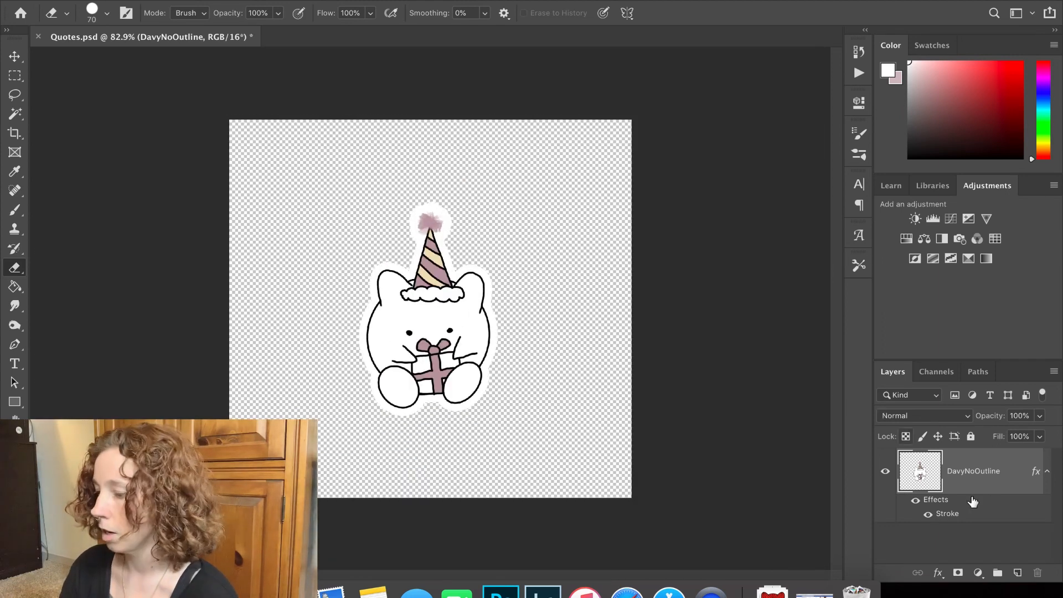
Step: Open the DavyNoOutline layer's stroke settings and pick white as the stroke color
double_click(1014, 468)
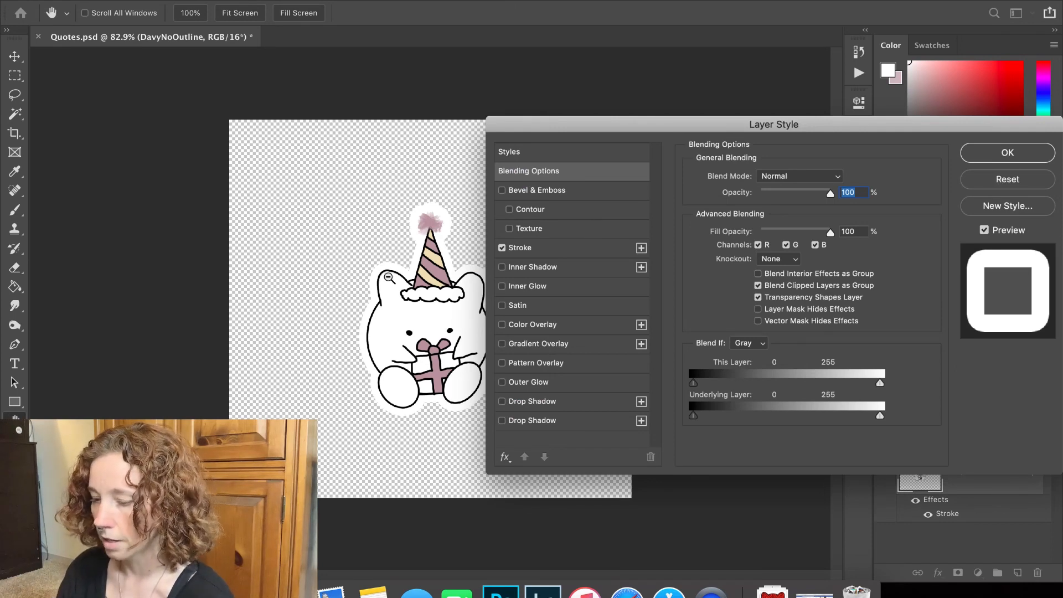
scroll(388, 276, "up", 5, "alt")
scroll(389, 278, "down", 4, "alt")
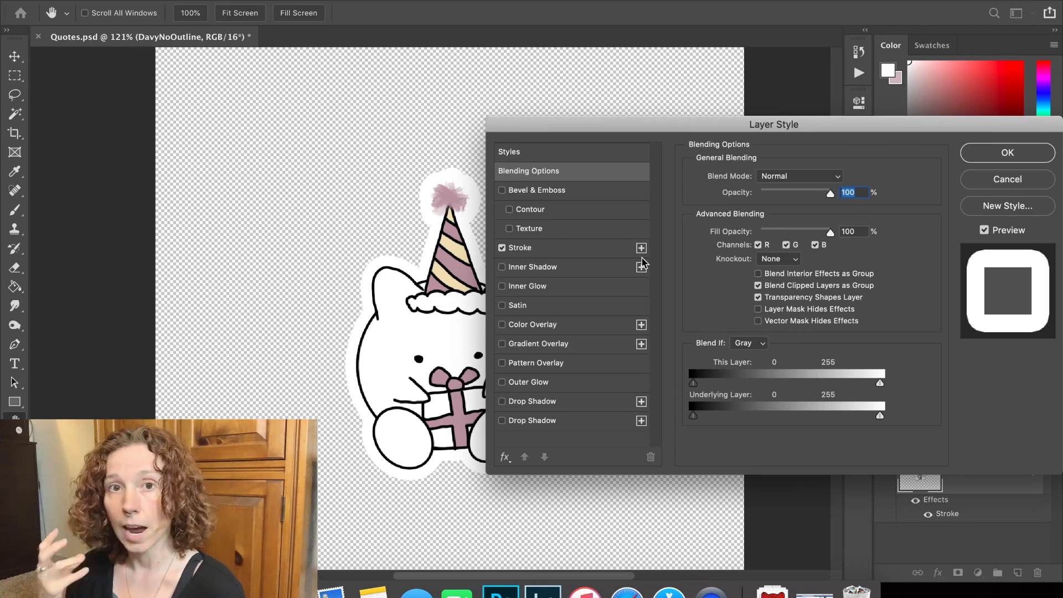
left_click(554, 253)
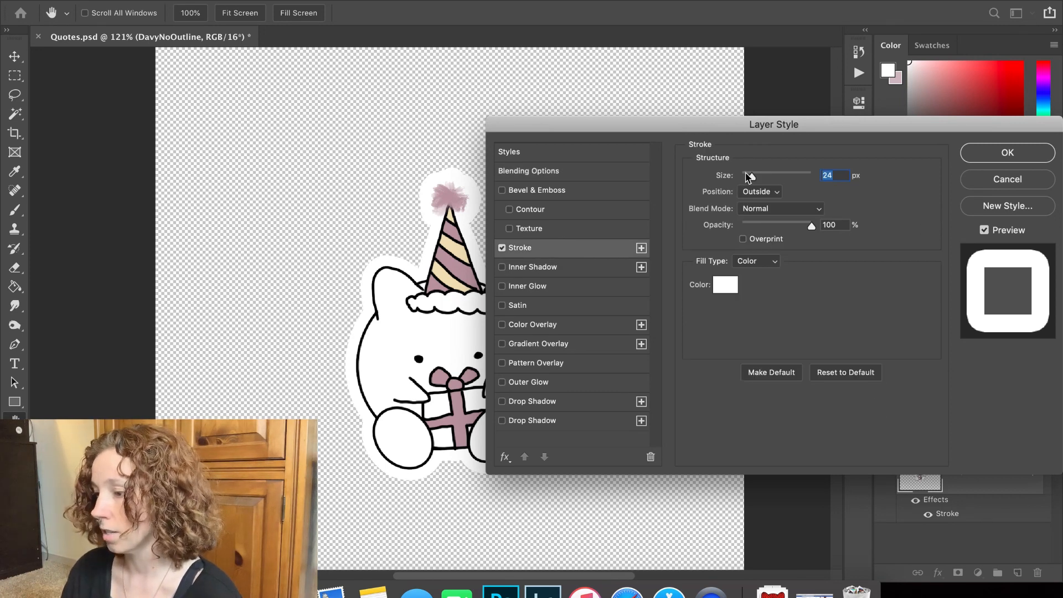
mouse_move(753, 180)
left_mouse_down()
mouse_move(741, 179)
mouse_move(753, 181)
left_mouse_up()
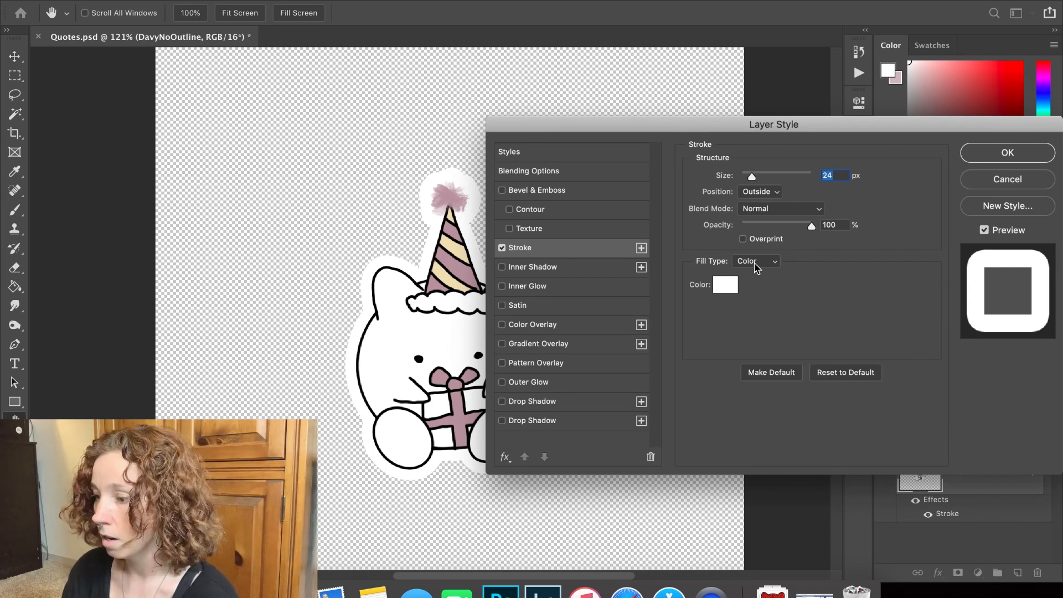
left_click(729, 291)
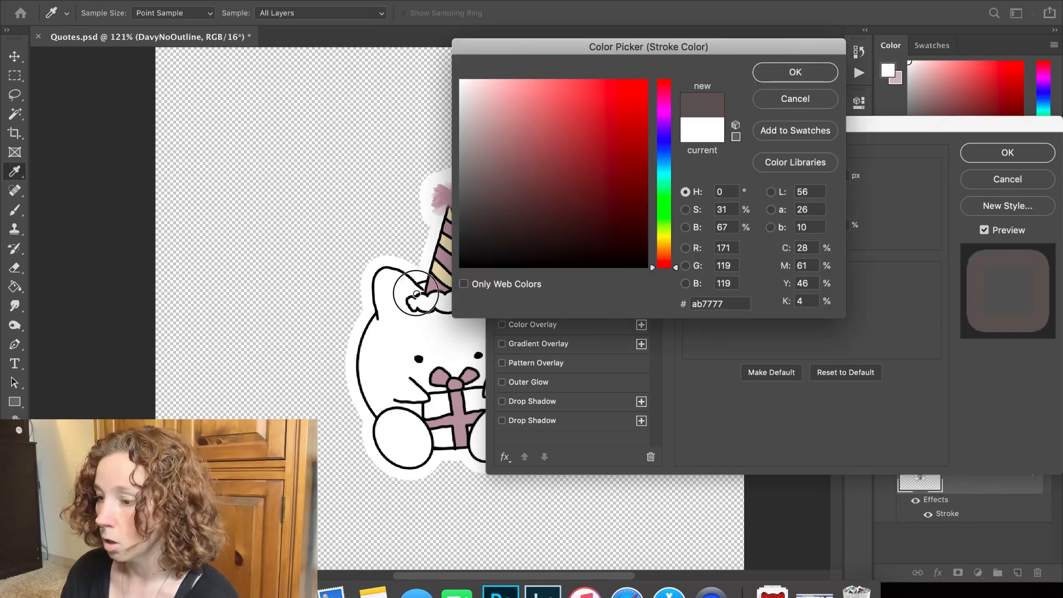
left_click(359, 377)
left_click_drag(517, 161, 436, 67)
left_click(835, 72)
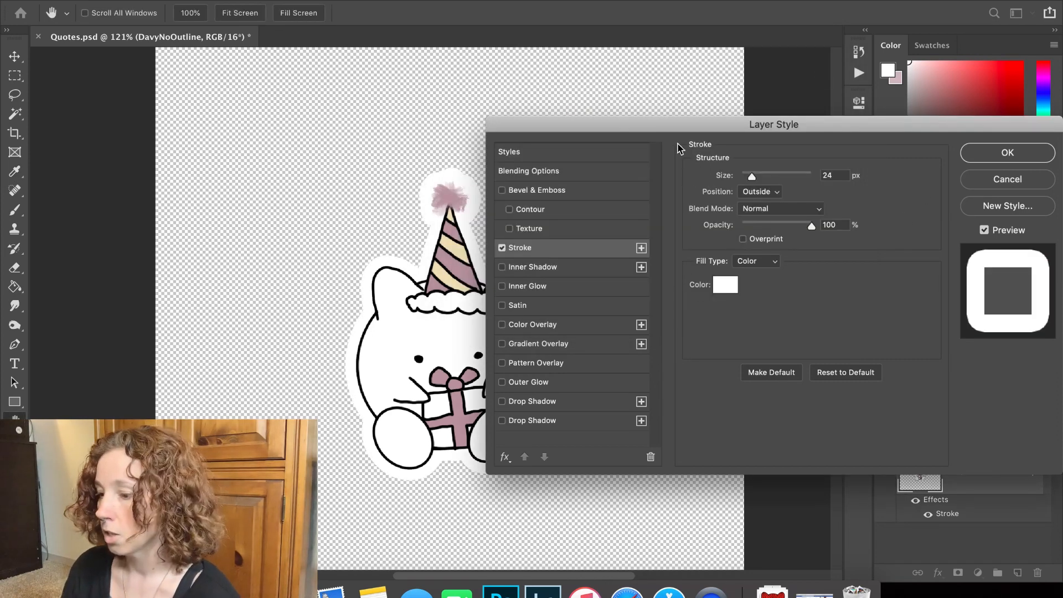
Step: Enable a Drop Shadow on the layer and reset its settings to the defaults
left_click_drag(656, 126, 536, 110)
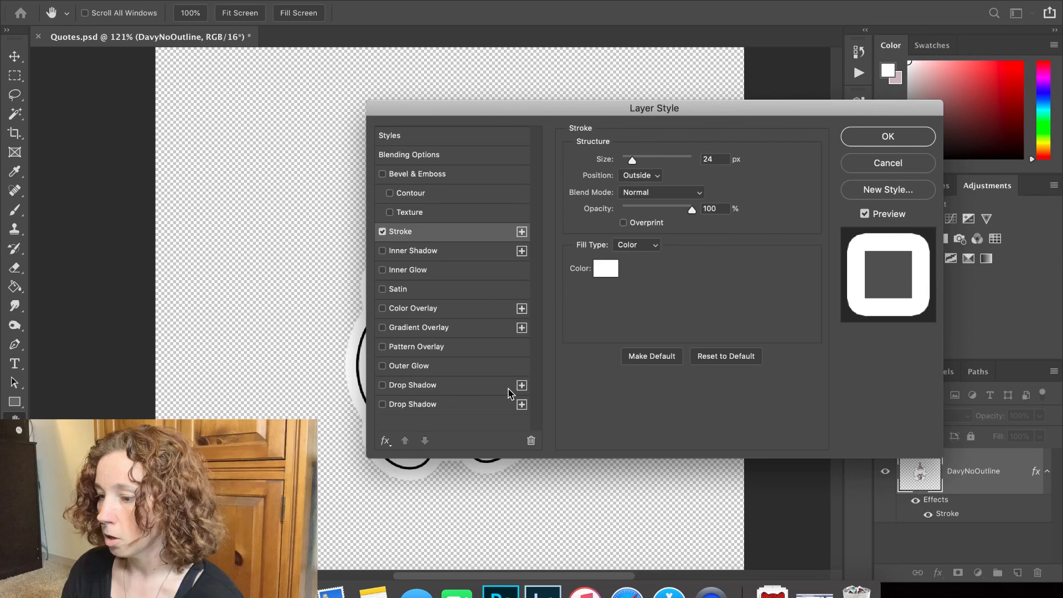
left_click(382, 384)
left_click(460, 387)
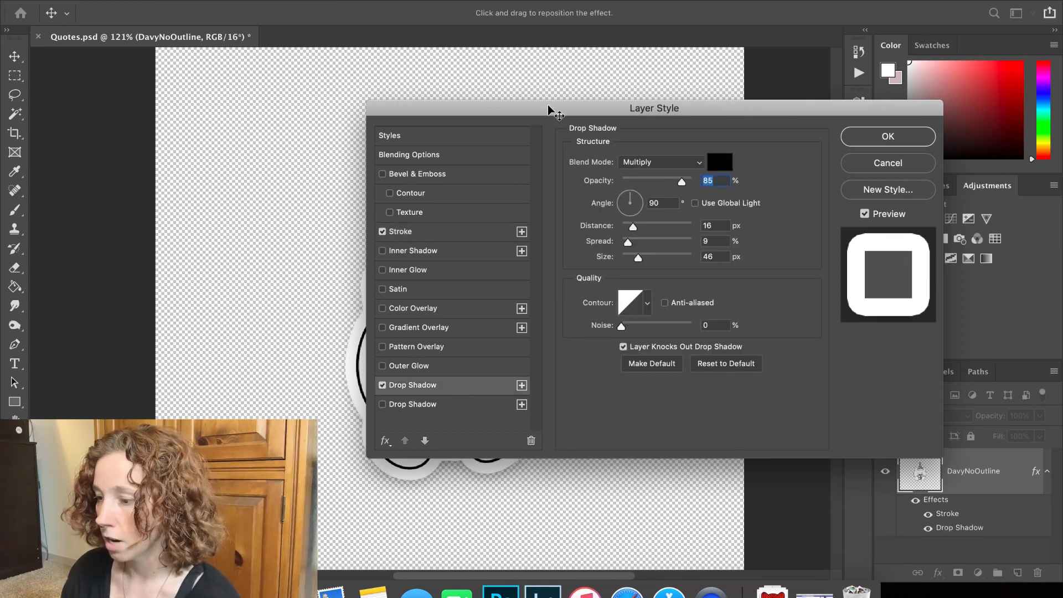
left_click_drag(548, 105, 668, 81)
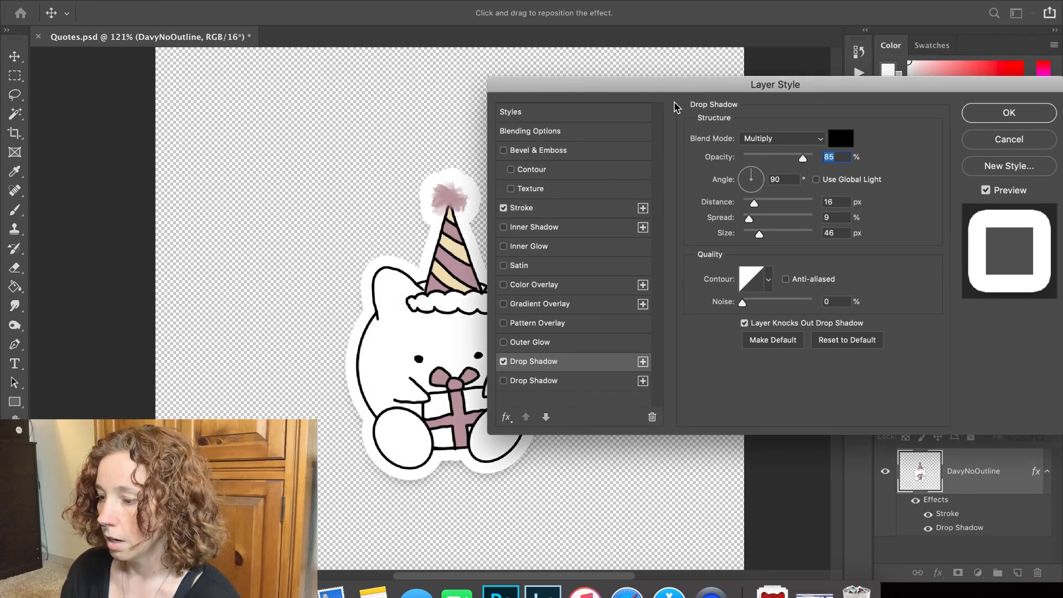
left_click(856, 344)
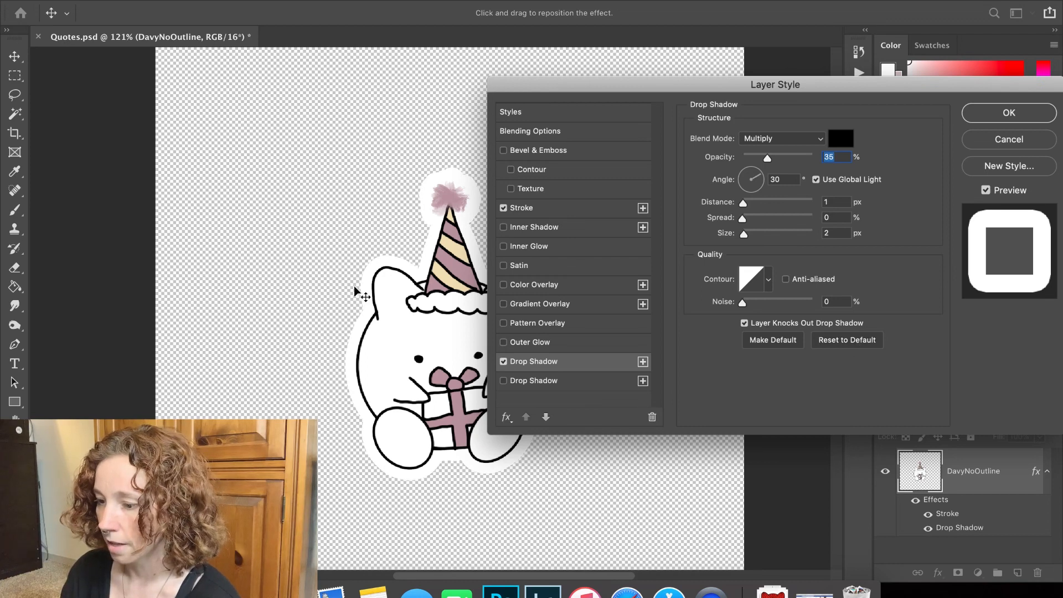
Step: Set the drop shadow's opacity to 84%, angle to -27°, distance to 17 px and spread to 20%
scroll(356, 286, "up", 3)
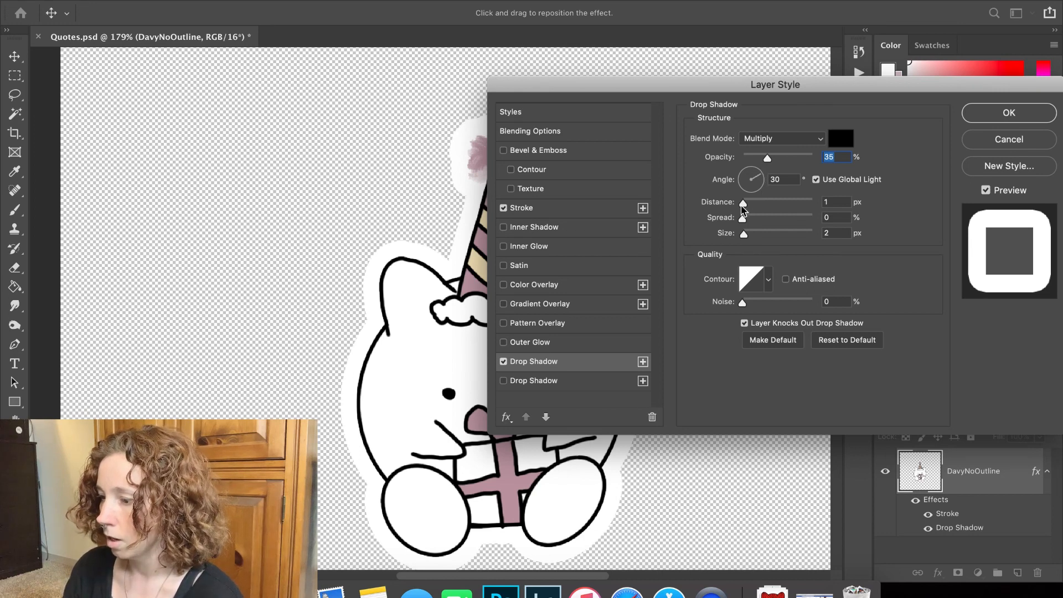
left_click_drag(742, 205, 751, 234)
left_click_drag(316, 316, 198, 249)
key("super+z")
left_click_drag(802, 203, 757, 220)
left_click_drag(767, 160, 795, 163)
scroll(423, 220, "down", 5)
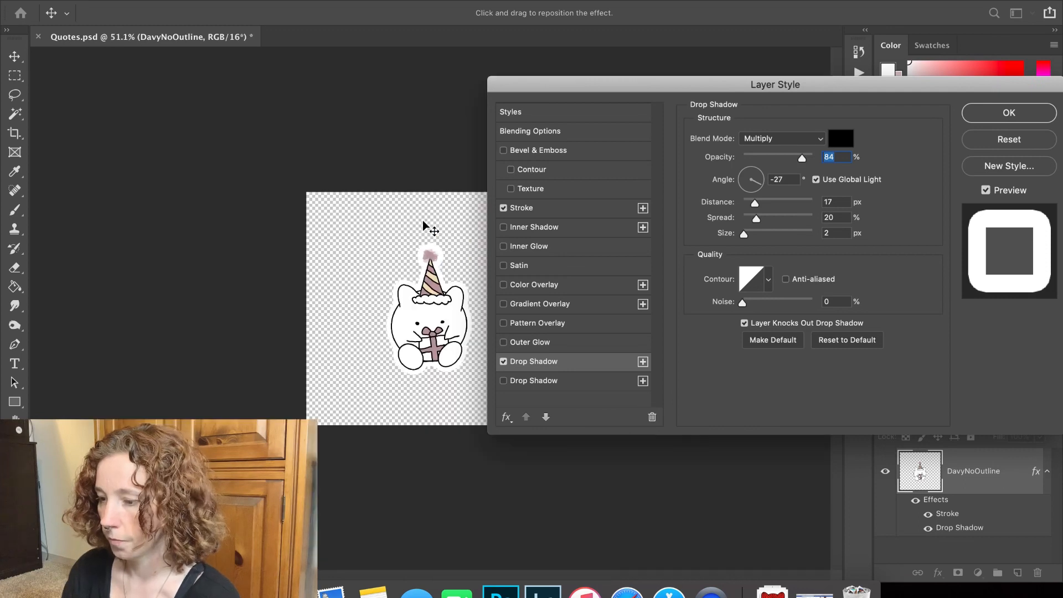
Step: Set the drop shadow's size to 38 px
scroll(423, 220, "up", 2)
mouse_move(743, 235)
left_mouse_down()
mouse_move(778, 237)
mouse_move(760, 237)
left_mouse_up()
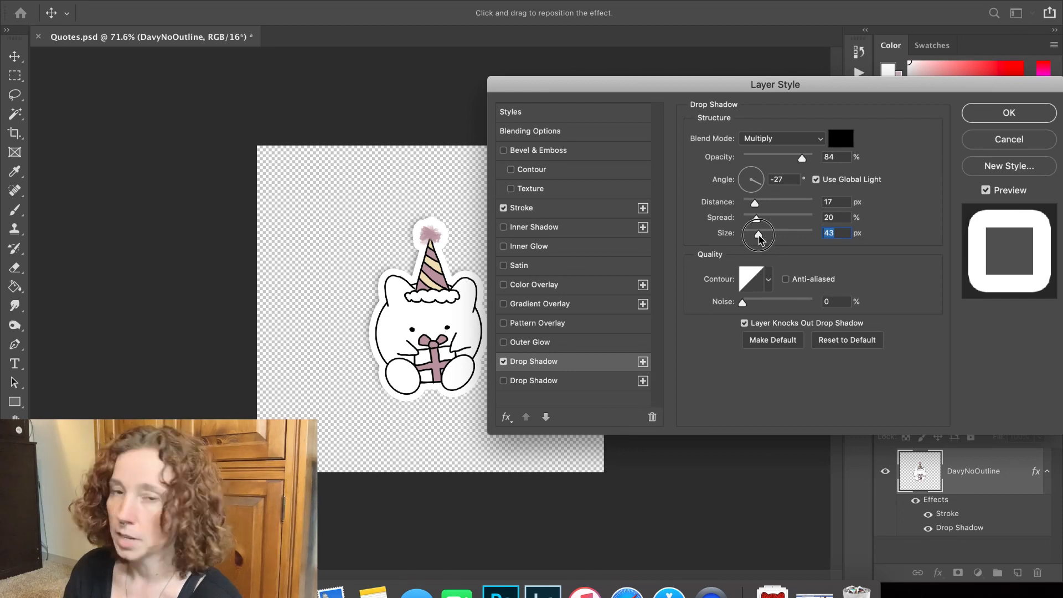
left_click_drag(760, 237, 757, 238)
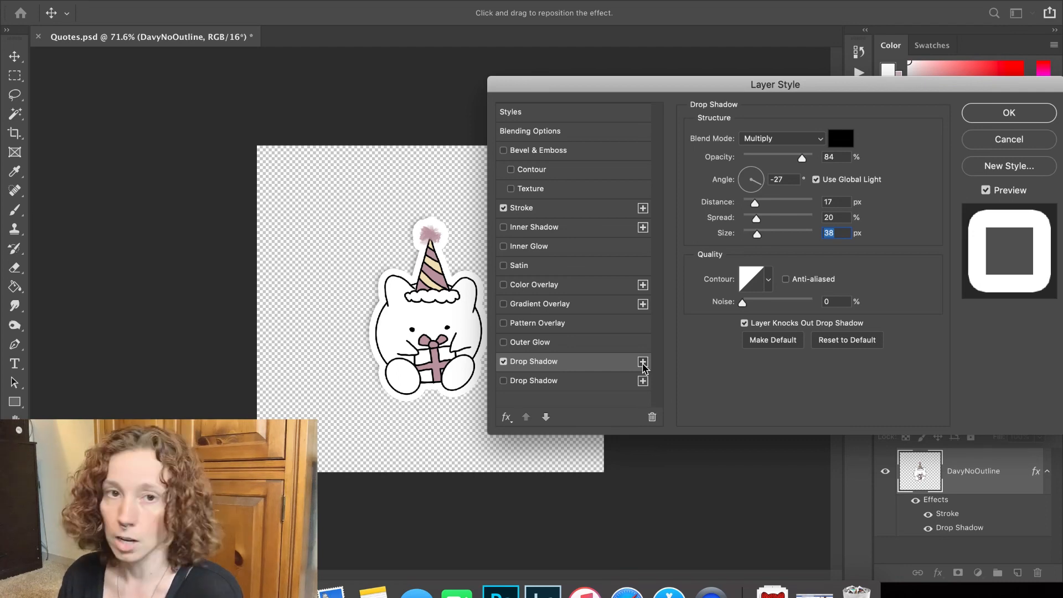
Step: Add a second drop shadow with global light off and its angle at 30°, and apply the layer style
left_click(642, 361)
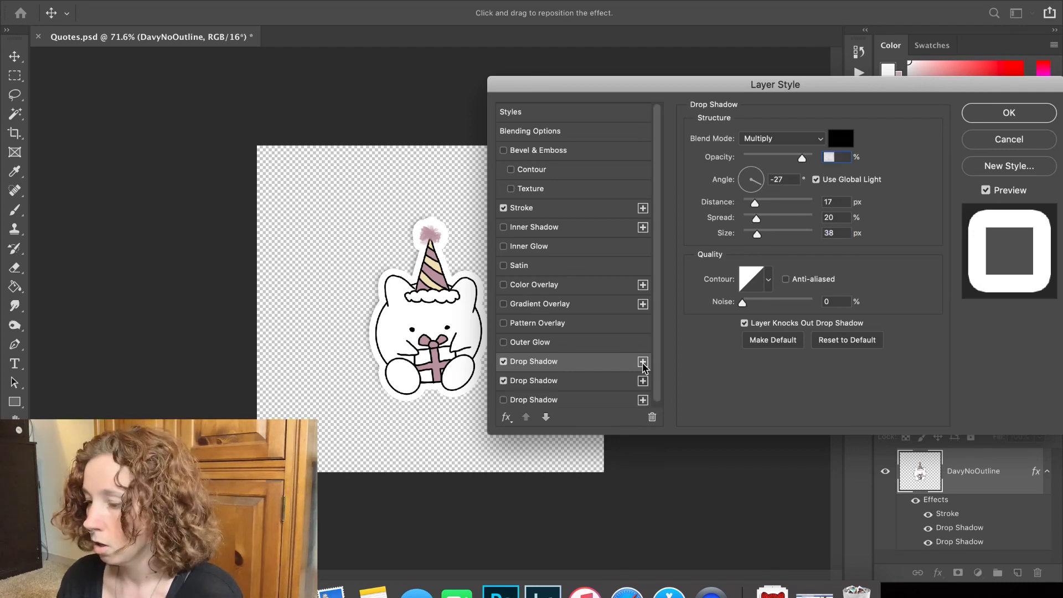
left_click(580, 387)
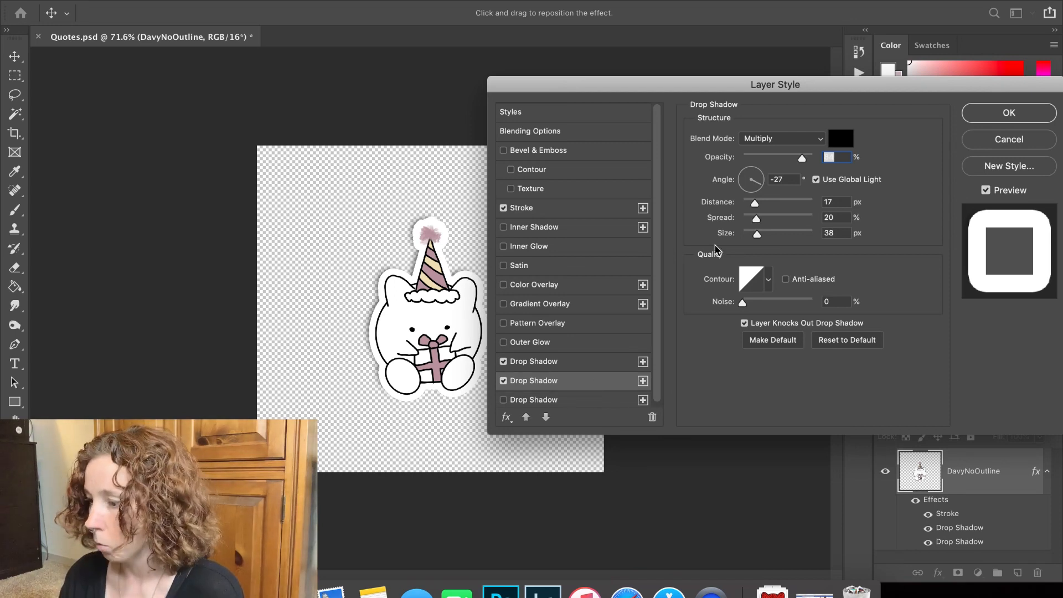
left_click(815, 181)
left_click(749, 184)
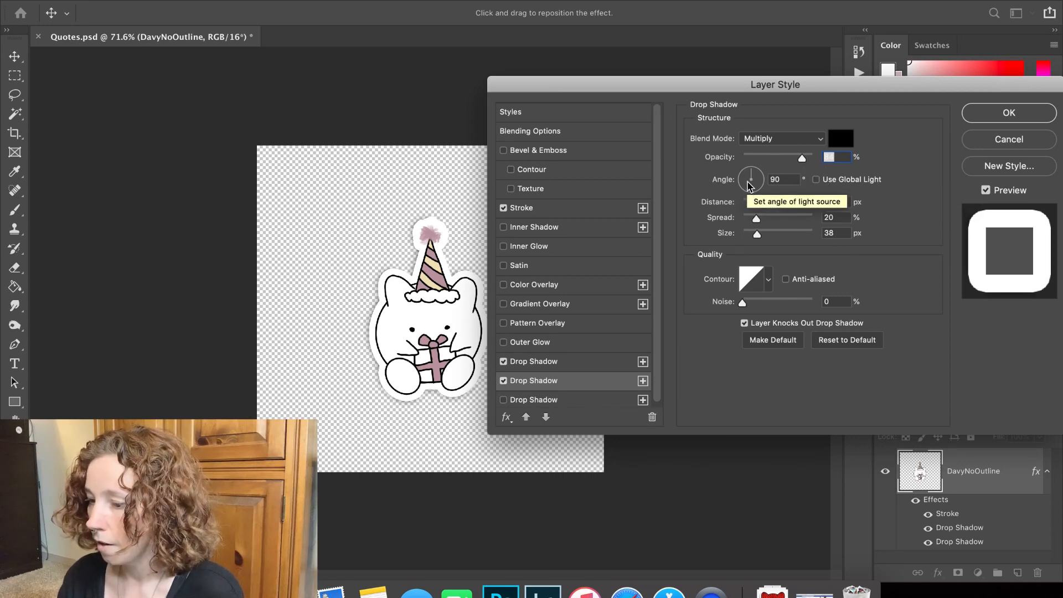
left_click_drag(748, 184, 761, 179)
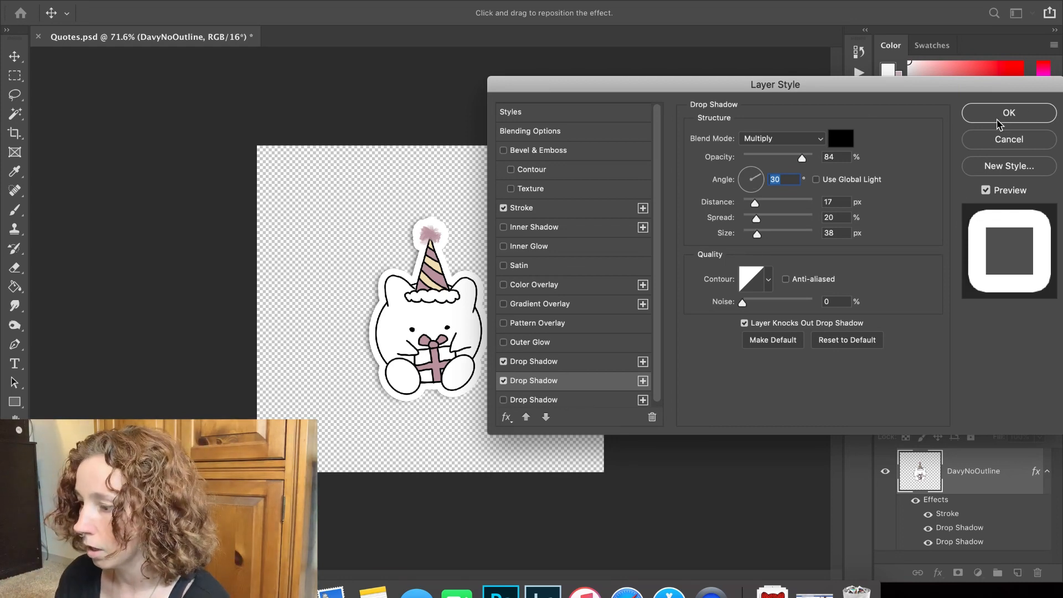
left_click(1014, 115)
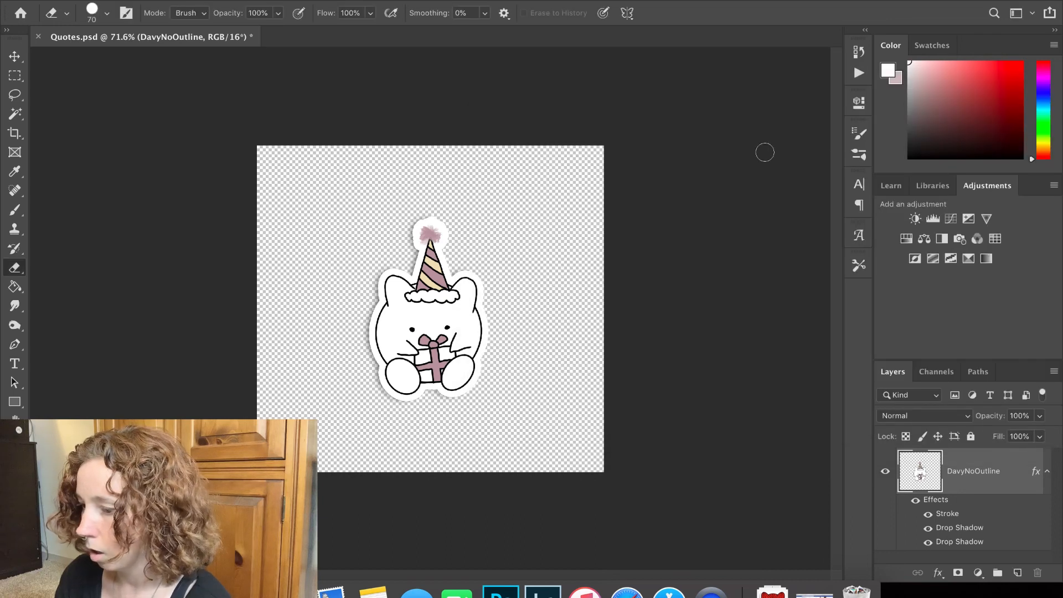
Step: Fine-tune the drop shadow distances, setting the -27° shadow to 18 px, and apply the layer style
double_click(949, 542)
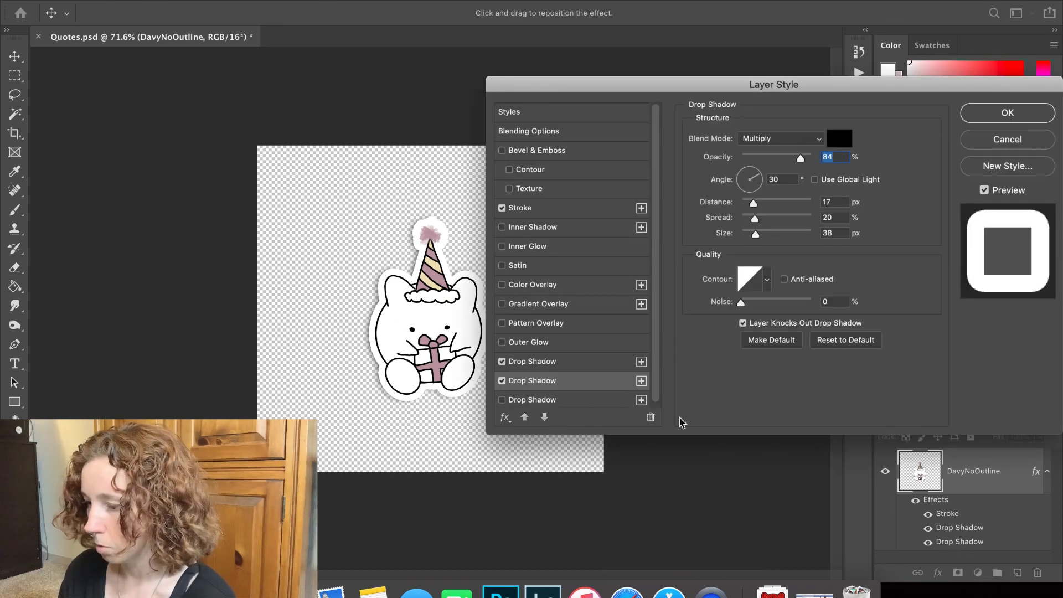
left_click(754, 204)
mouse_move(754, 206)
left_mouse_down()
mouse_move(745, 176)
mouse_move(755, 208)
left_mouse_up()
left_click(554, 361)
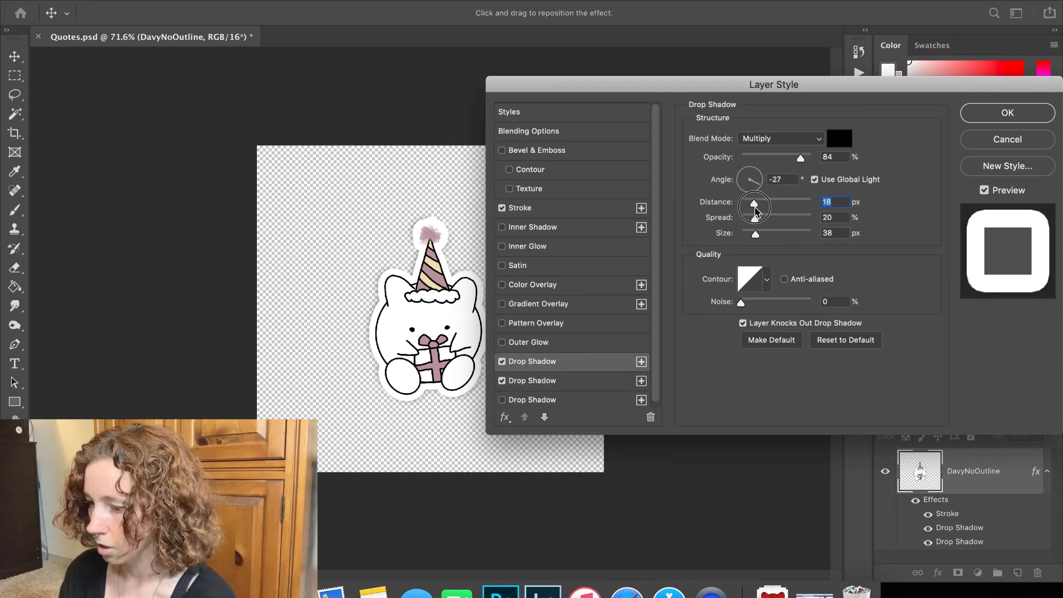
left_click(985, 114)
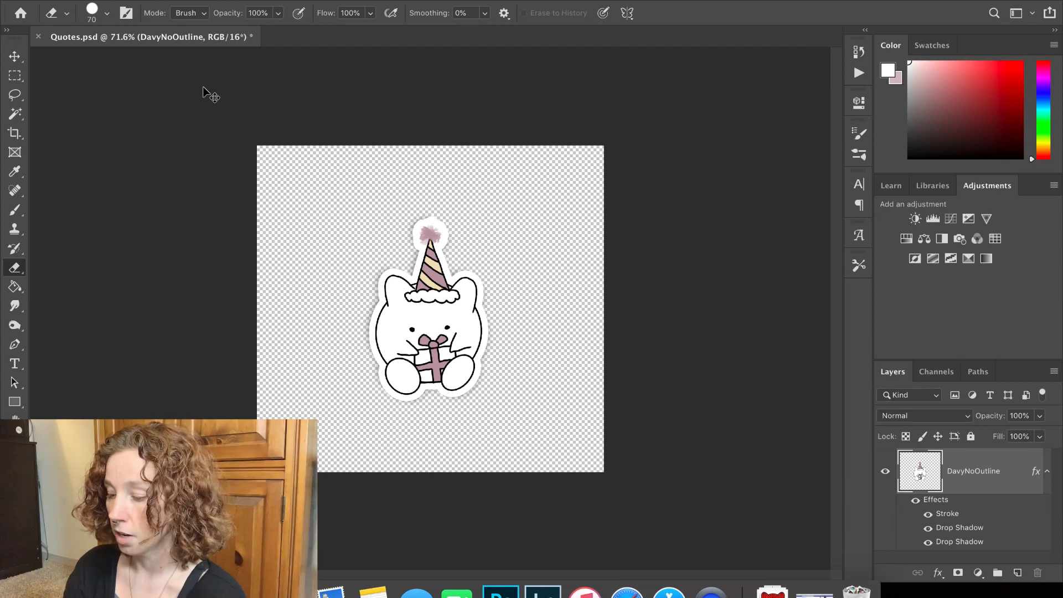
Step: Add a new layer beneath DavyNoOutline and fill it with white as a background
key("shift+super+n")
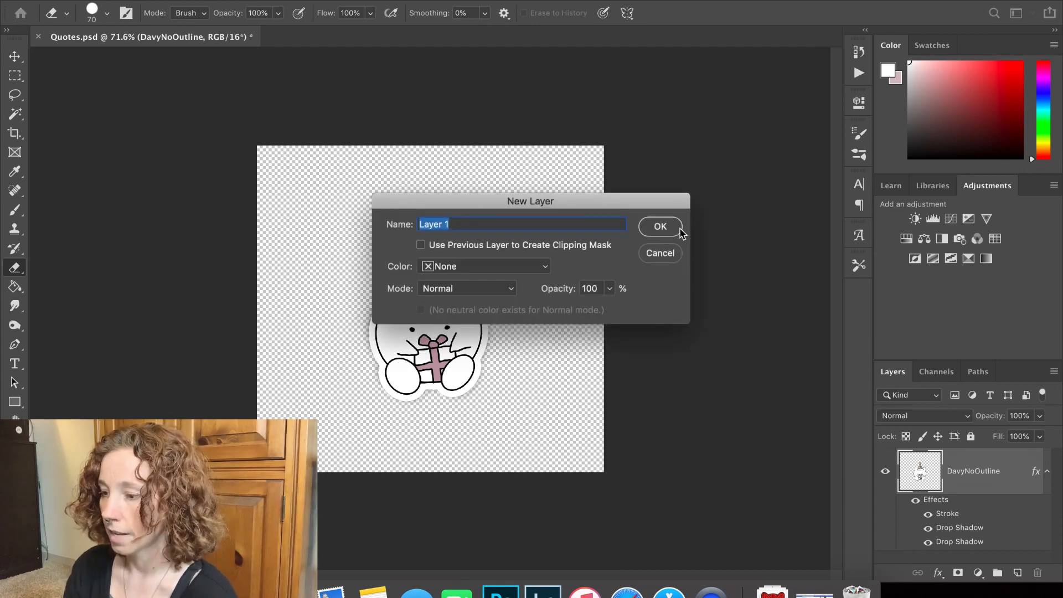
left_click(660, 227)
scroll(998, 473, "down", 2)
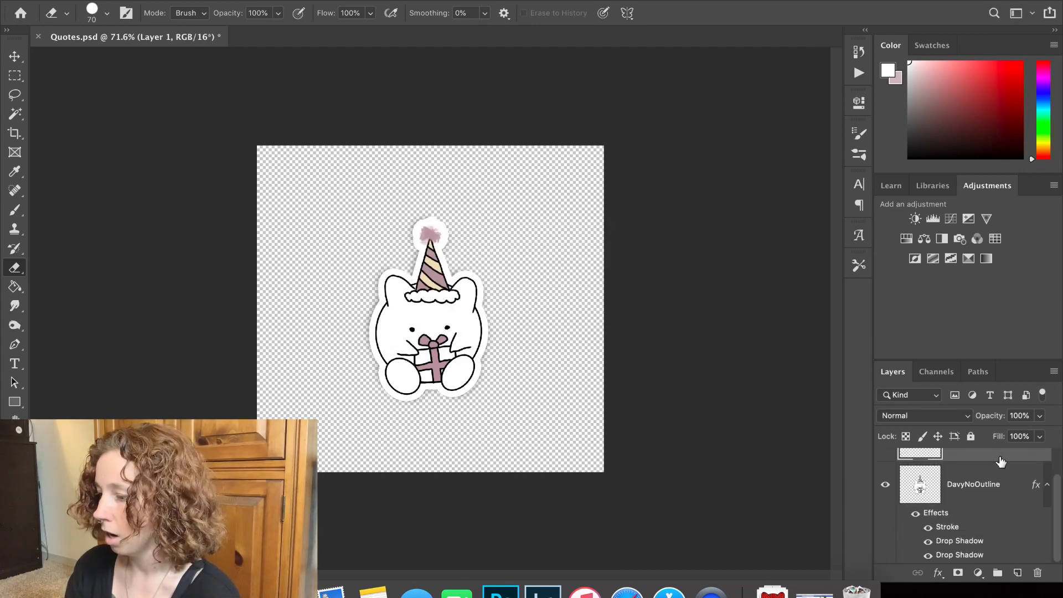
left_click_drag(999, 456, 997, 564)
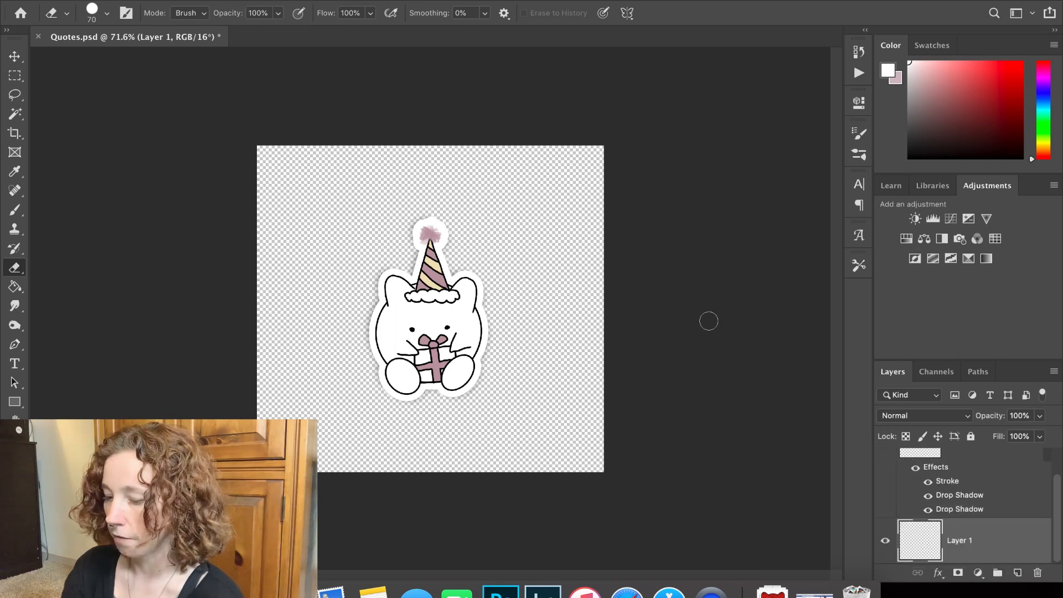
key("g")
left_click(487, 291)
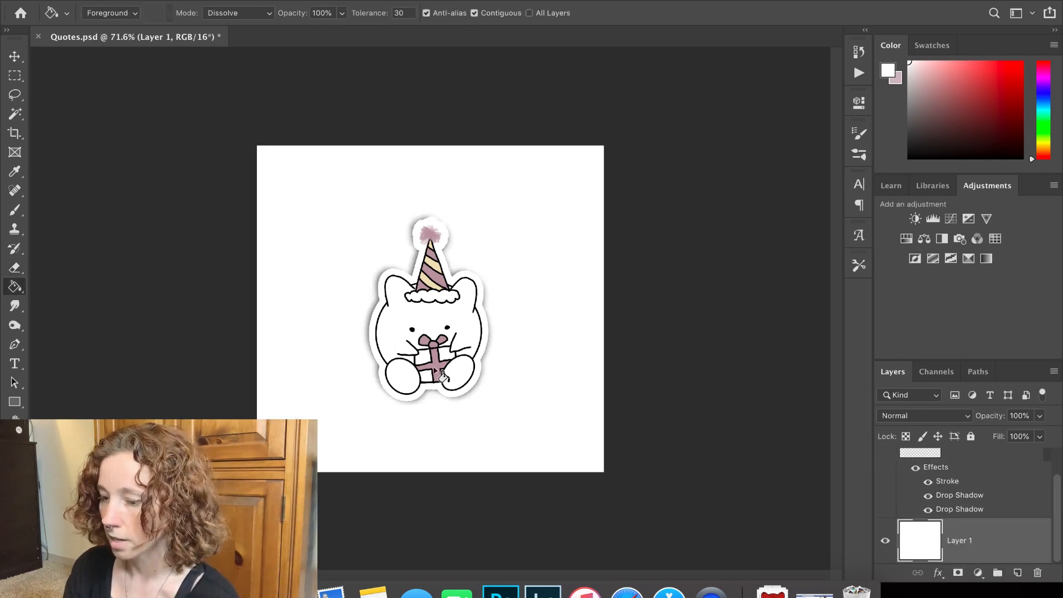
scroll(442, 376, "up", 4)
scroll(437, 362, "down", 3)
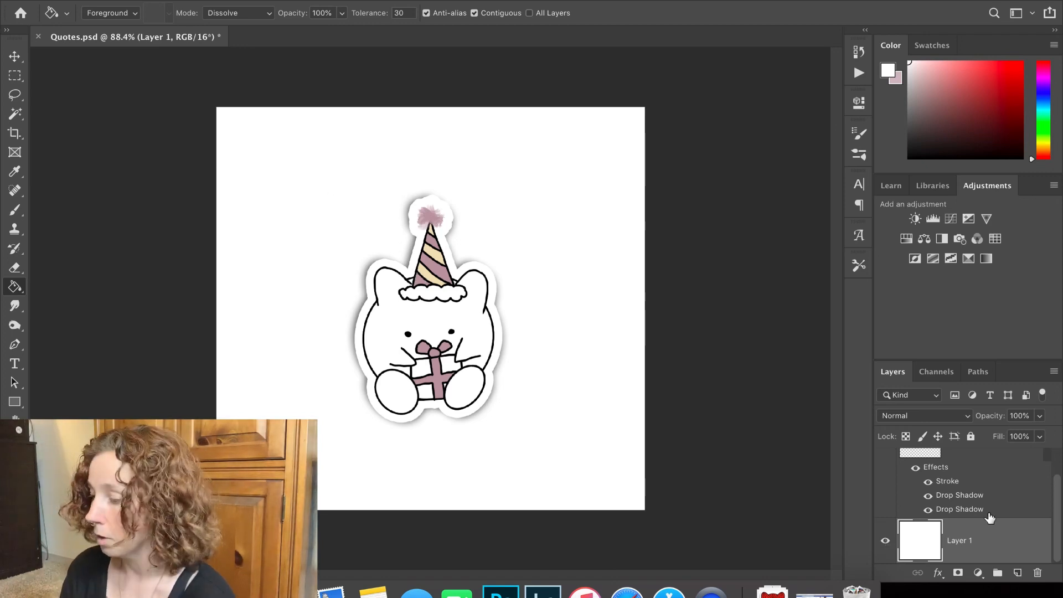
scroll(991, 518, "up", 2)
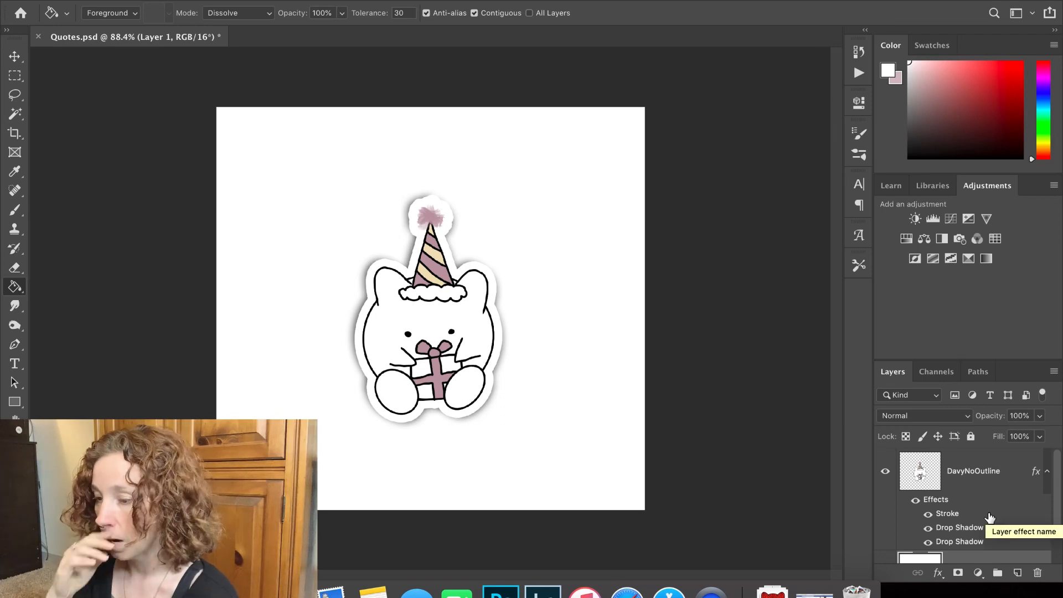
Step: Try to trim the canvas on all four sides based on transparent pixels with the white layer visible
left_click(197, 1)
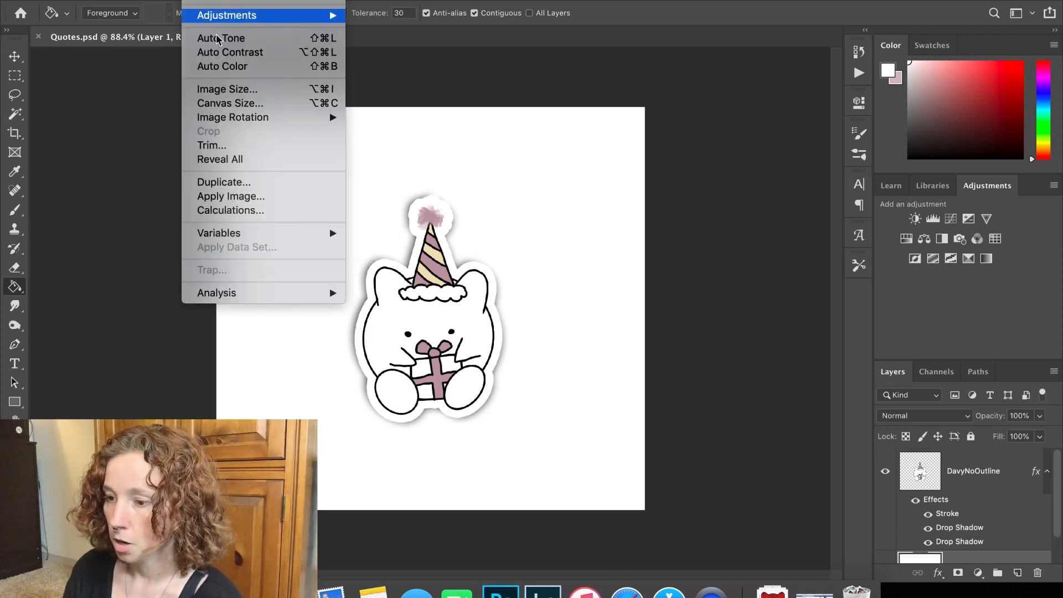
left_click(240, 151)
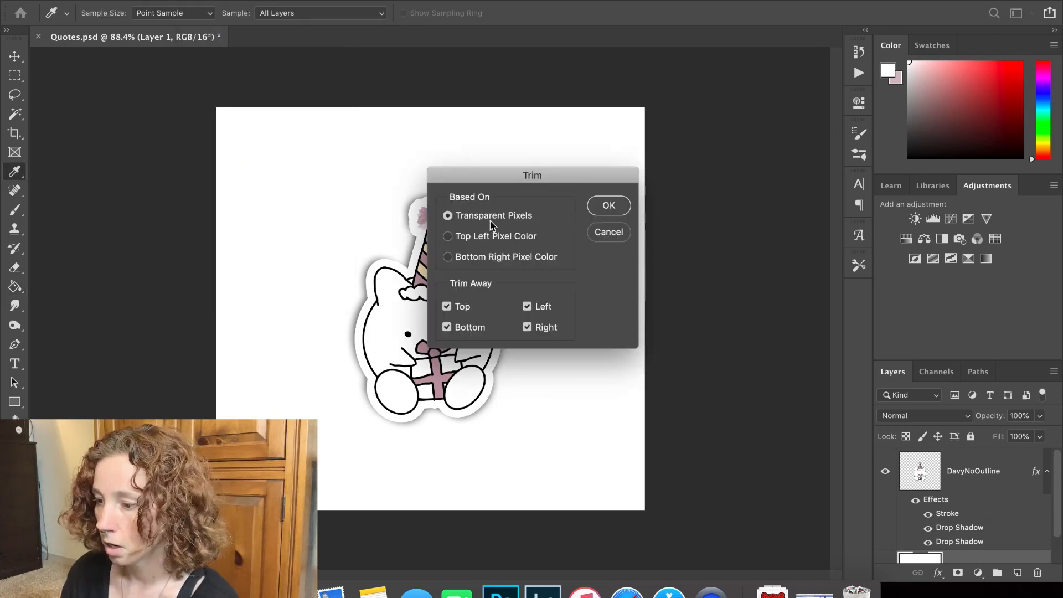
left_click(609, 206)
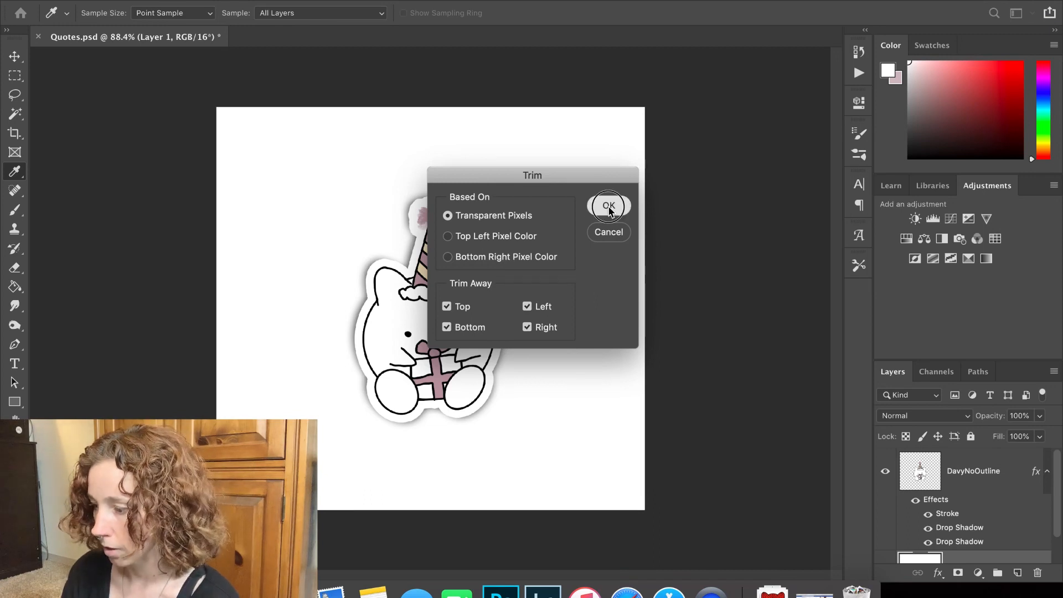
key("g")
Step: Hide the white Layer 1 and trim the canvas on all four sides based on transparent pixels
scroll(945, 520, "down", 2)
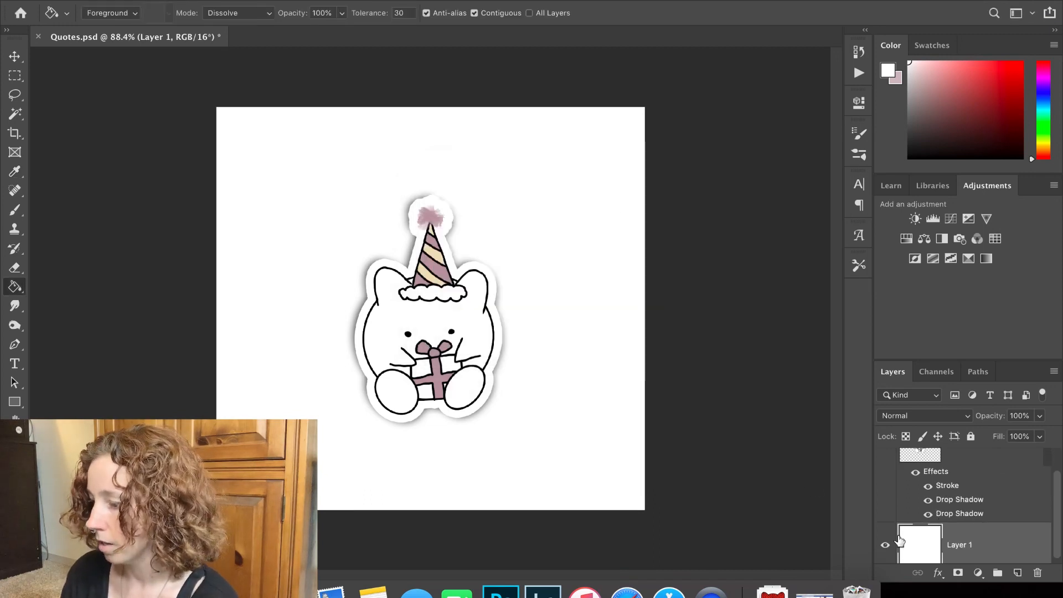
left_click(884, 545)
left_click(198, 1)
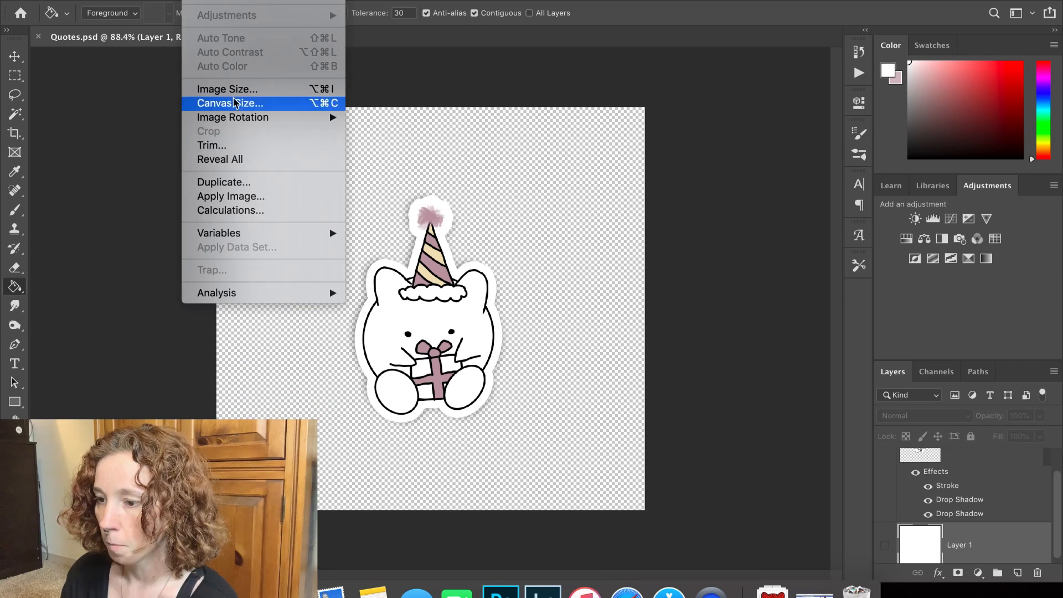
left_click(233, 146)
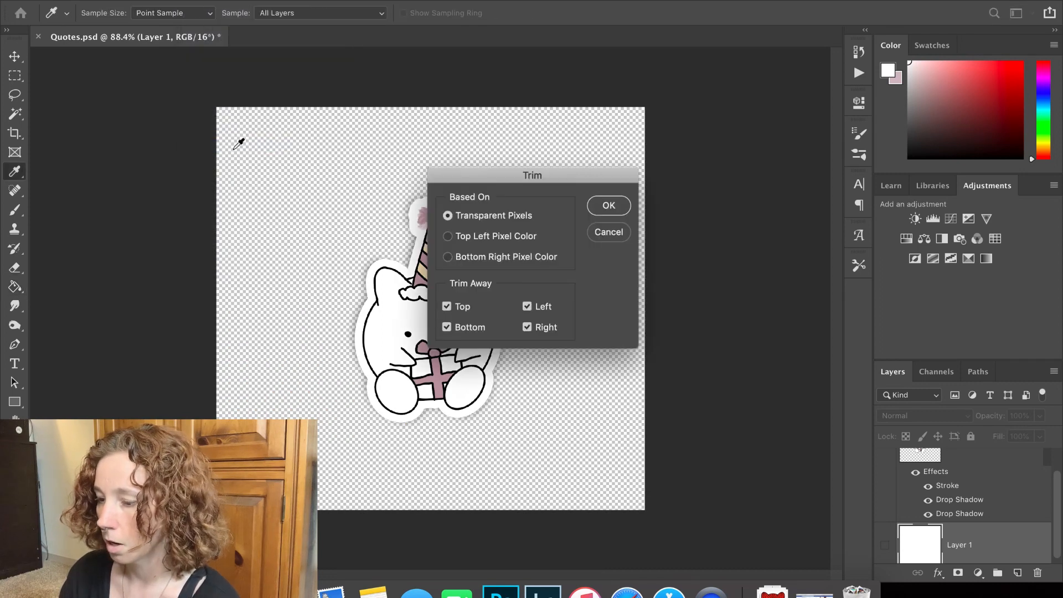
key("Return")
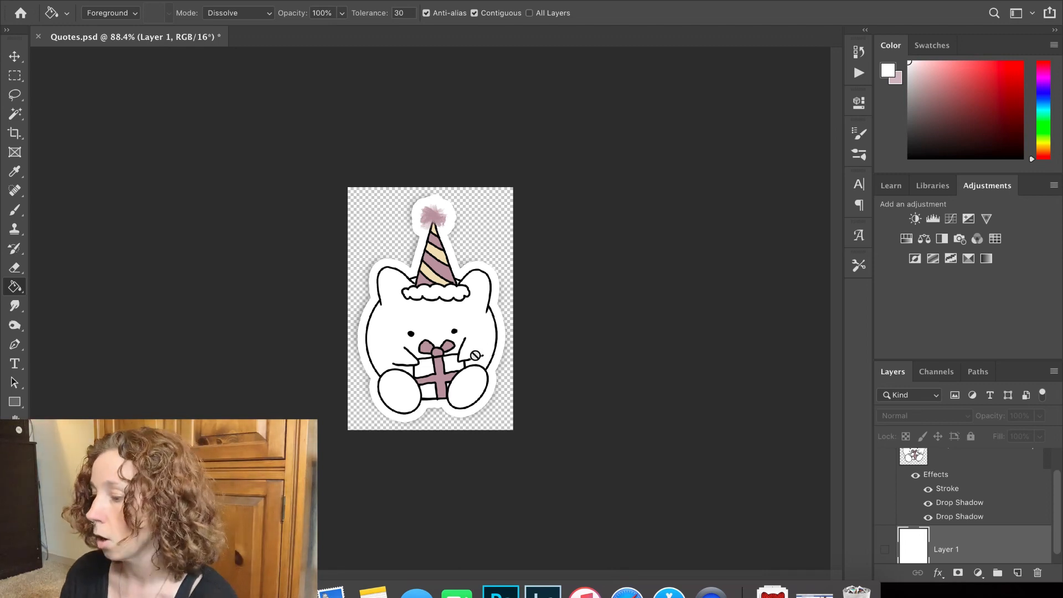
Step: Save the DavyNoOutline layer's effects as a new style named StickerOutline, added to the current library
scroll(970, 515, "up", 2)
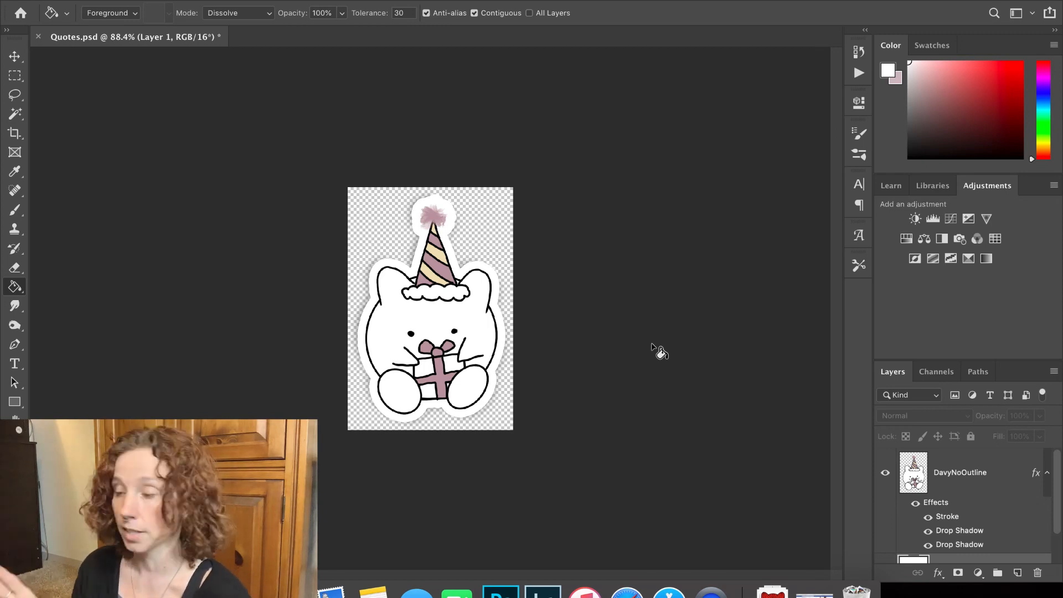
double_click(1014, 470)
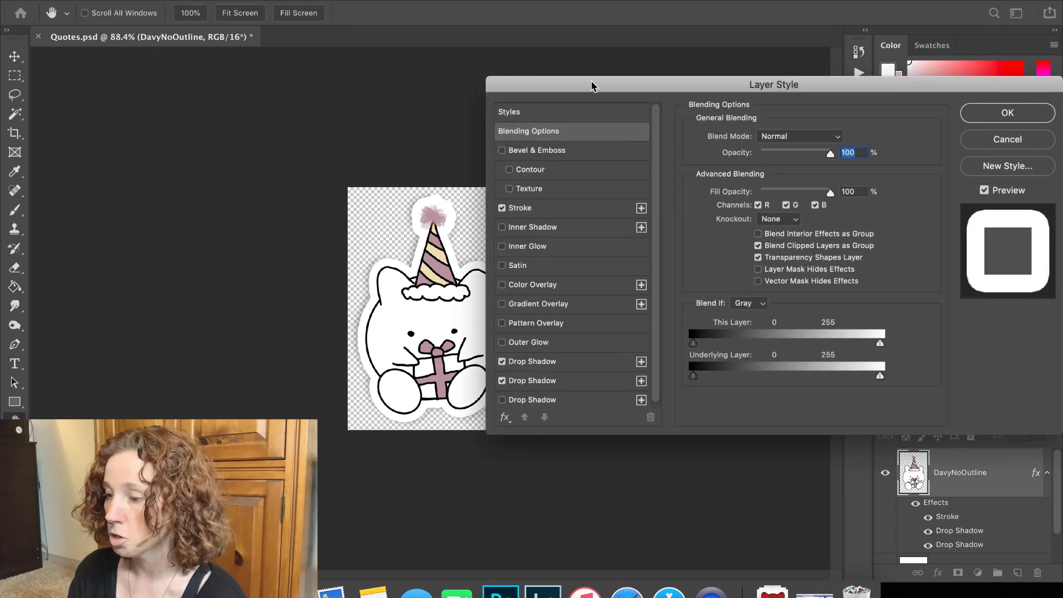
left_click_drag(590, 85, 484, 65)
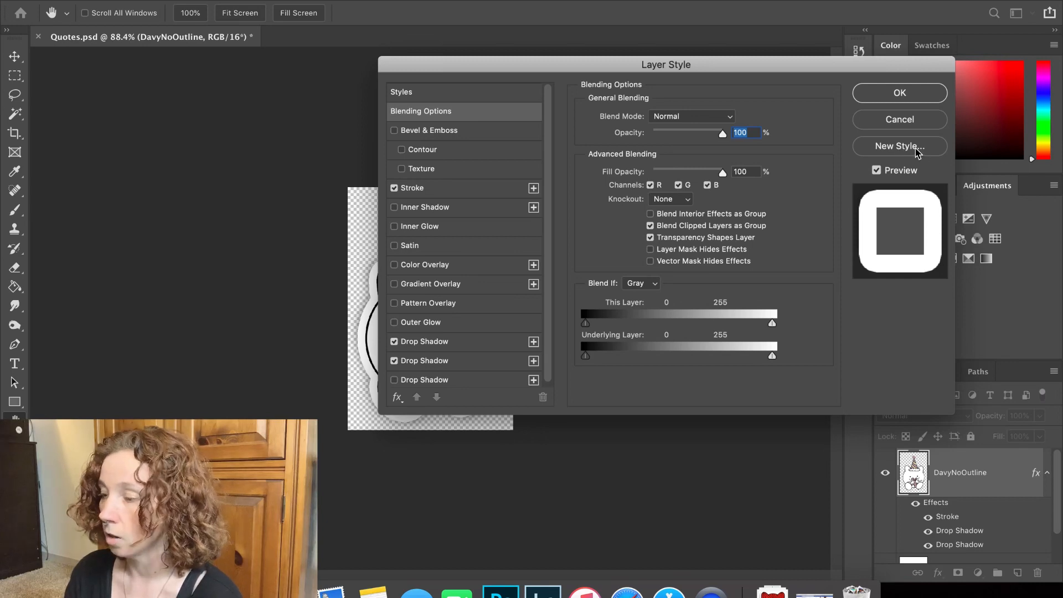
left_click(916, 147)
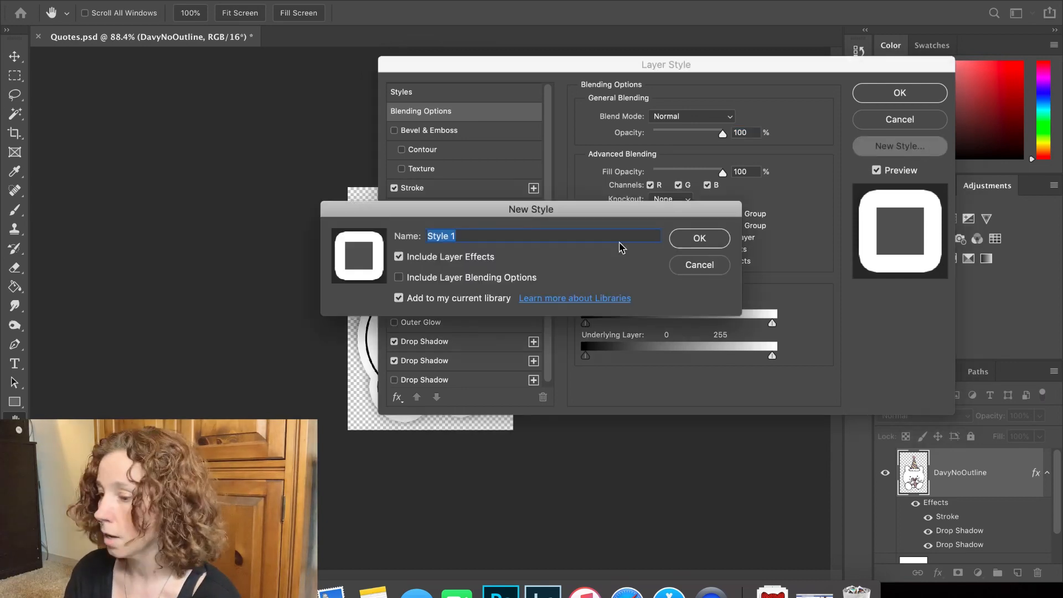
type("S")
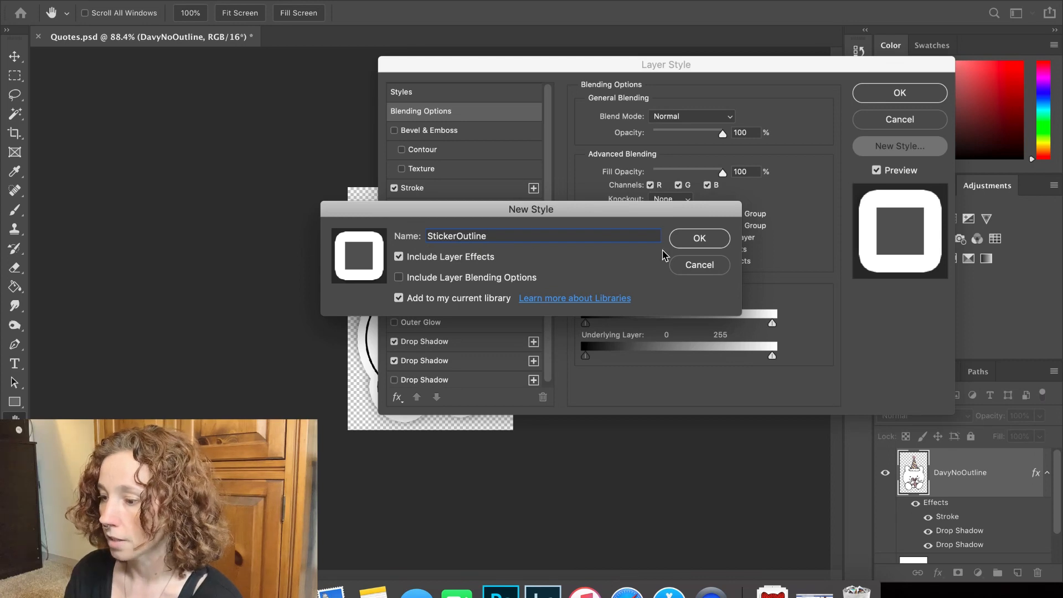
left_click(701, 240)
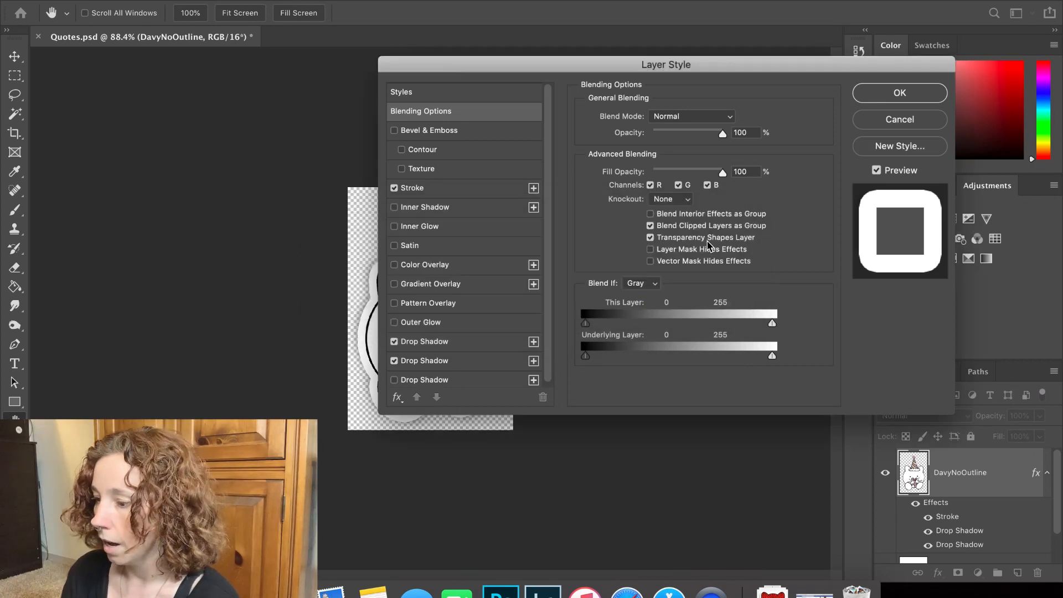
left_click(902, 94)
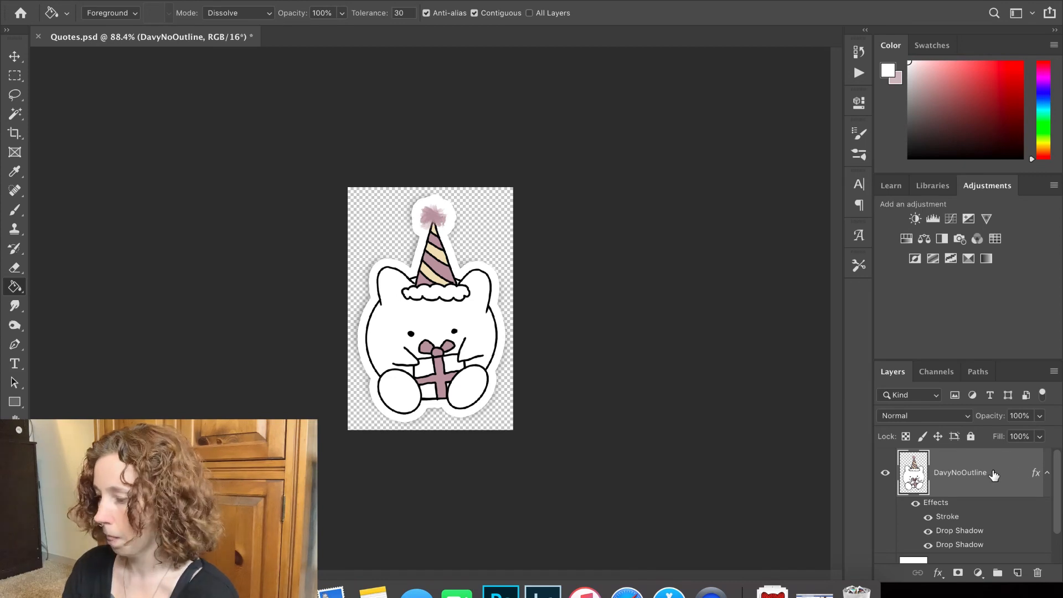
Step: Delete the DavyNoOutline layer and place a fresh copy of DavyNoOutline.png from the Davy Functional folder in Finder
key("BackSpace")
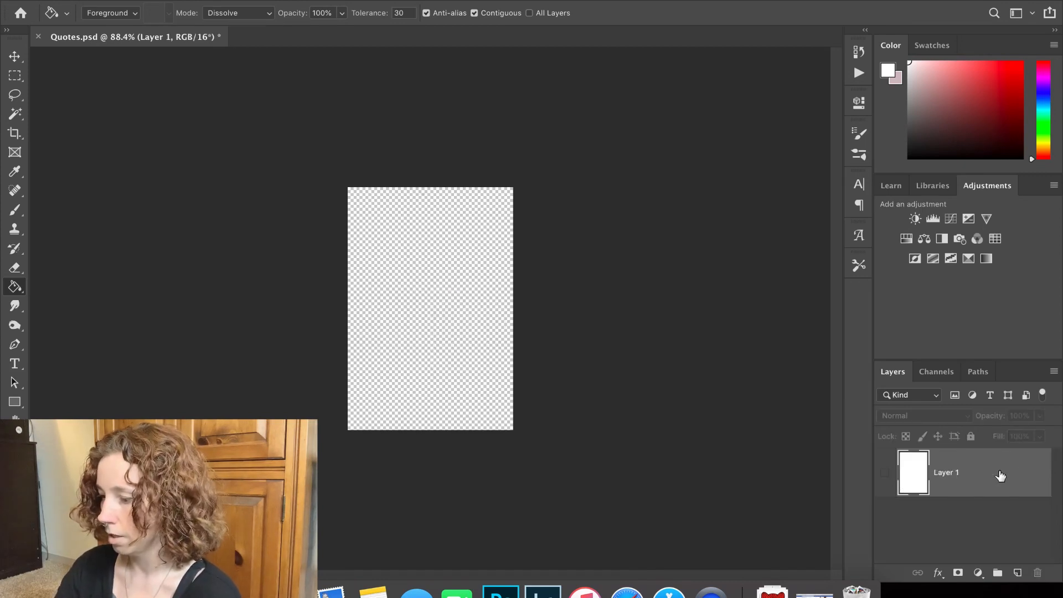
key("super+Tab")
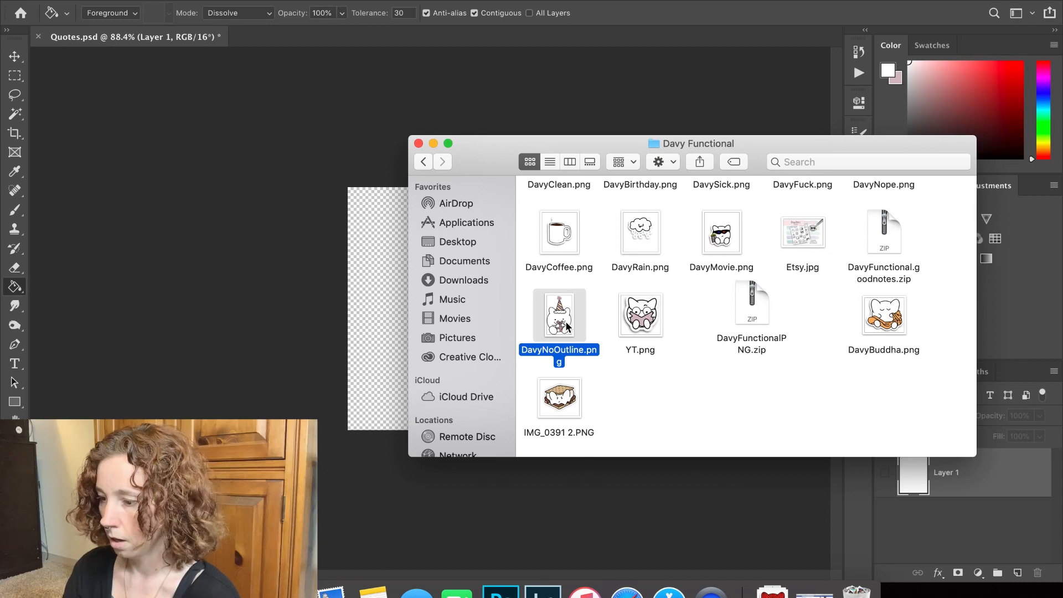
left_click_drag(565, 324, 372, 311)
key("Return")
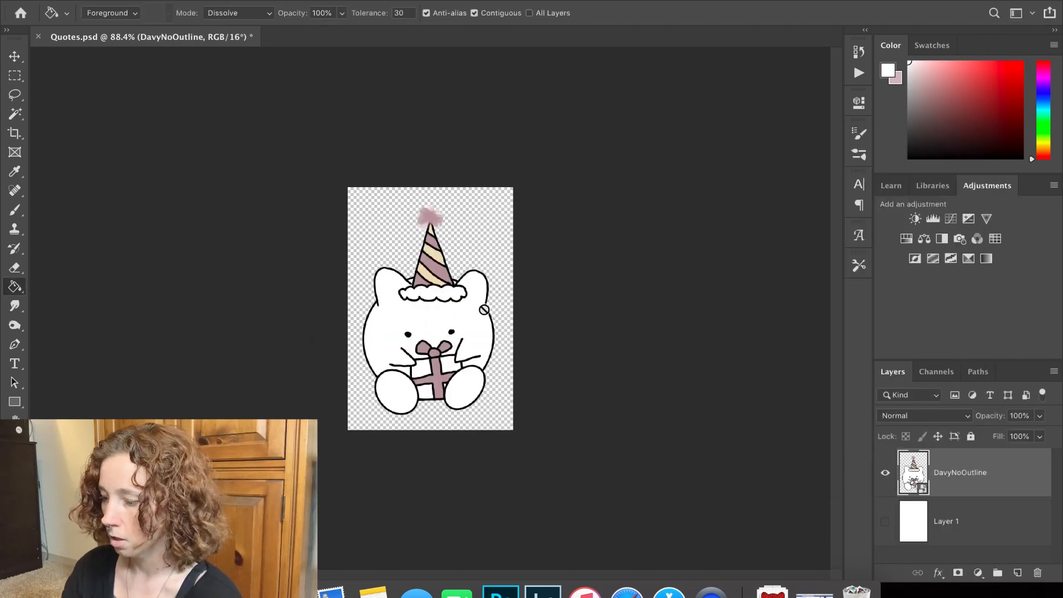
Step: Apply the StickerOutline style from My Library to the placed DavyNoOutline layer and rasterize the layer
left_click(934, 188)
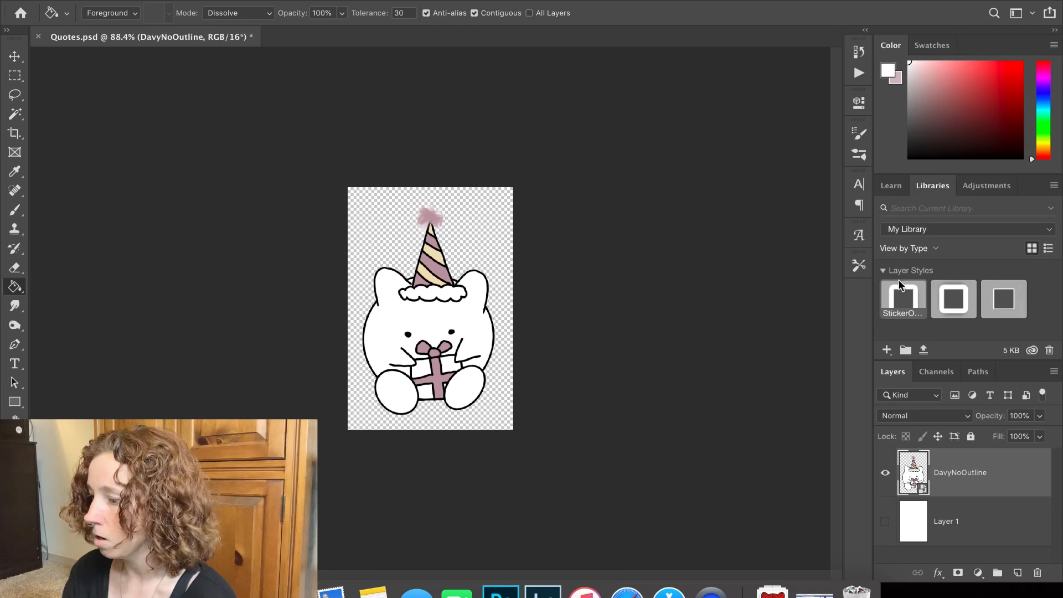
left_click(904, 300)
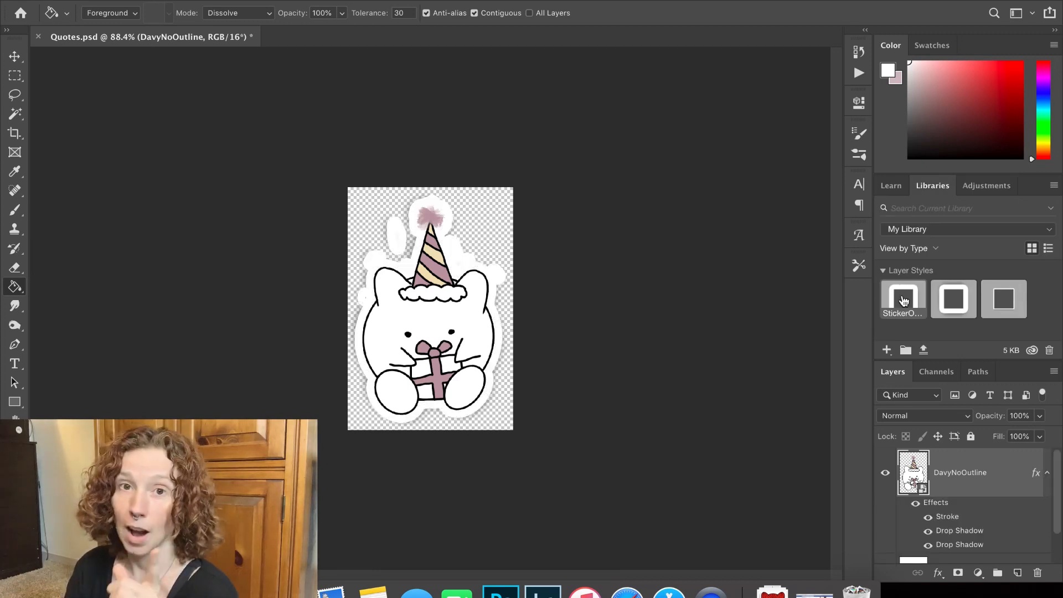
key("e")
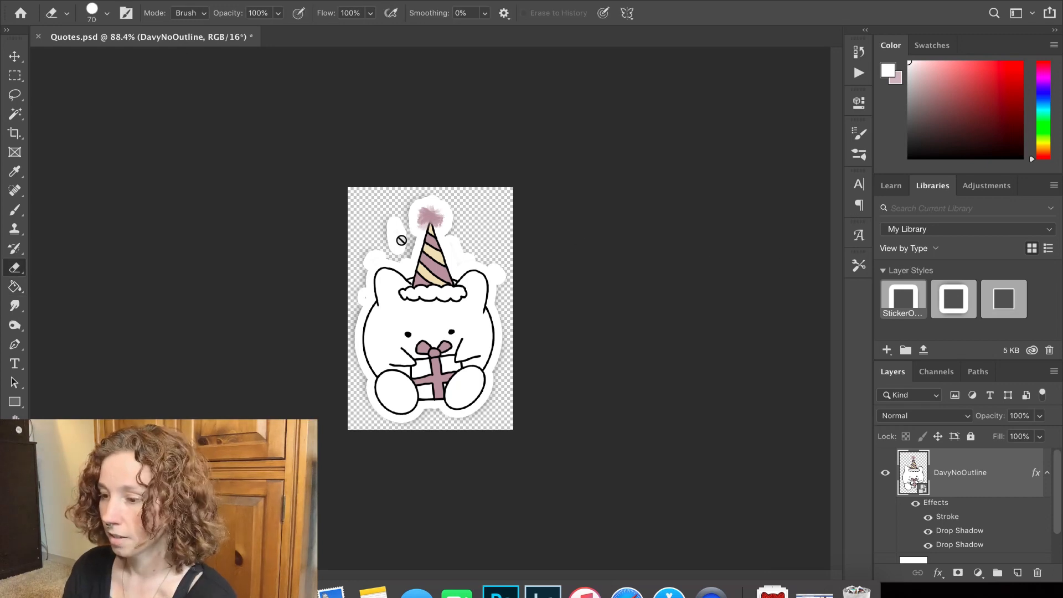
right_click(1016, 475)
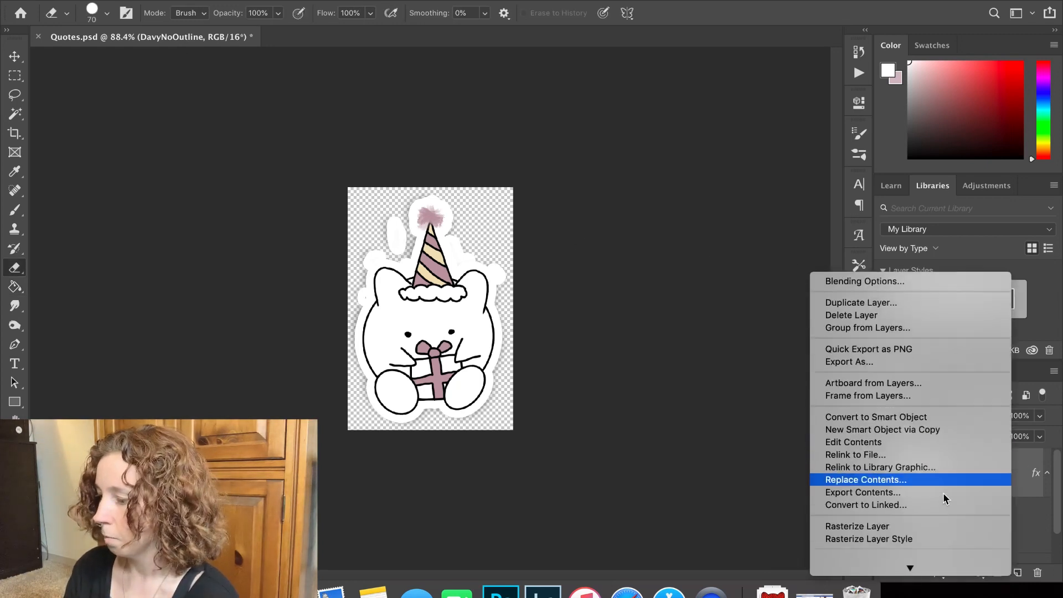
left_click(856, 527)
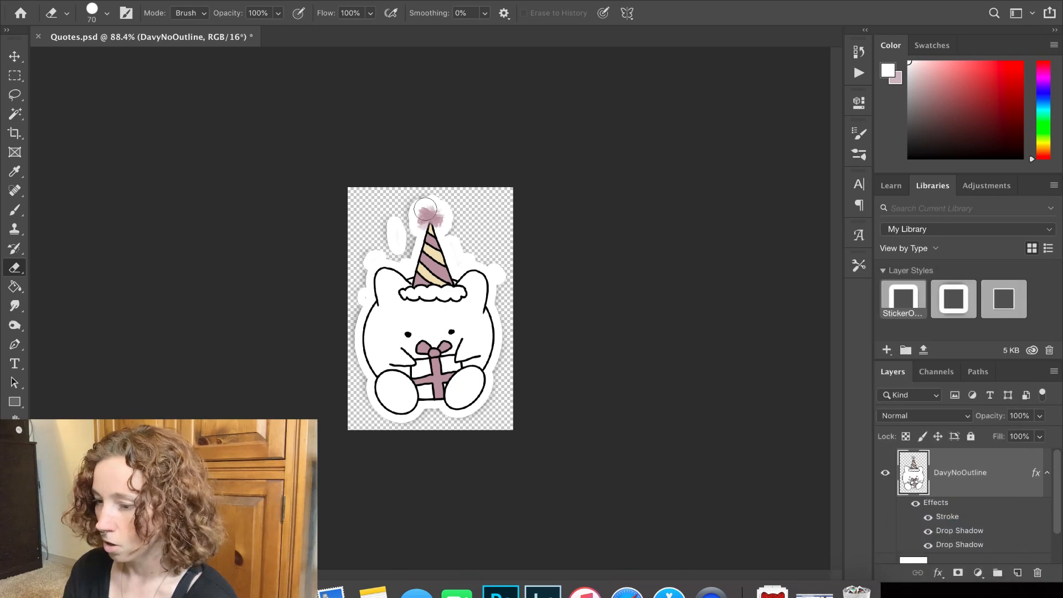
Step: Erase the stray outlined marks beside the party hat and around the character's left-hand ear
left_click(377, 253)
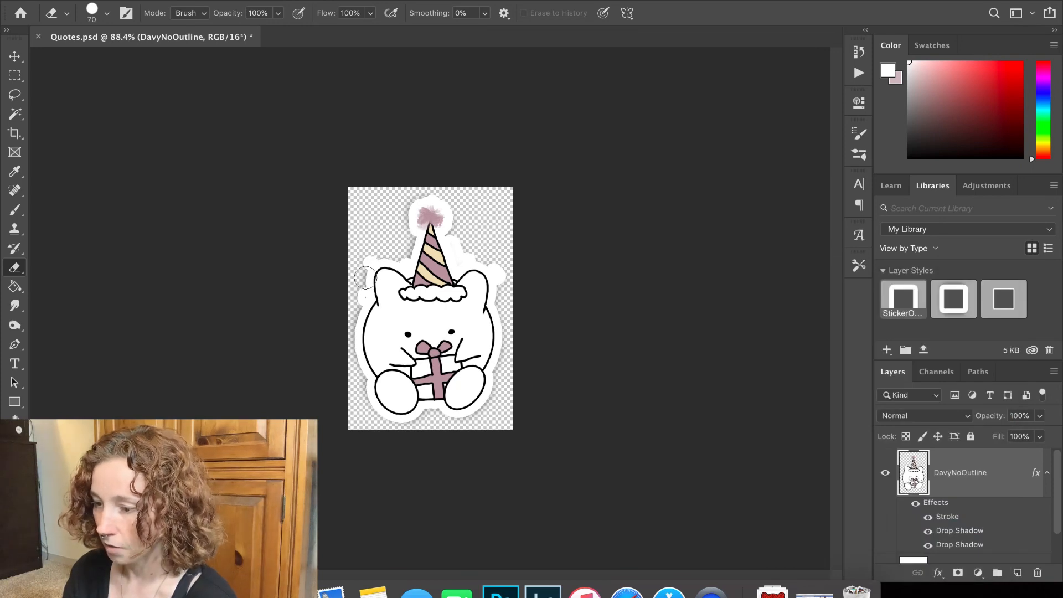
left_click(365, 292)
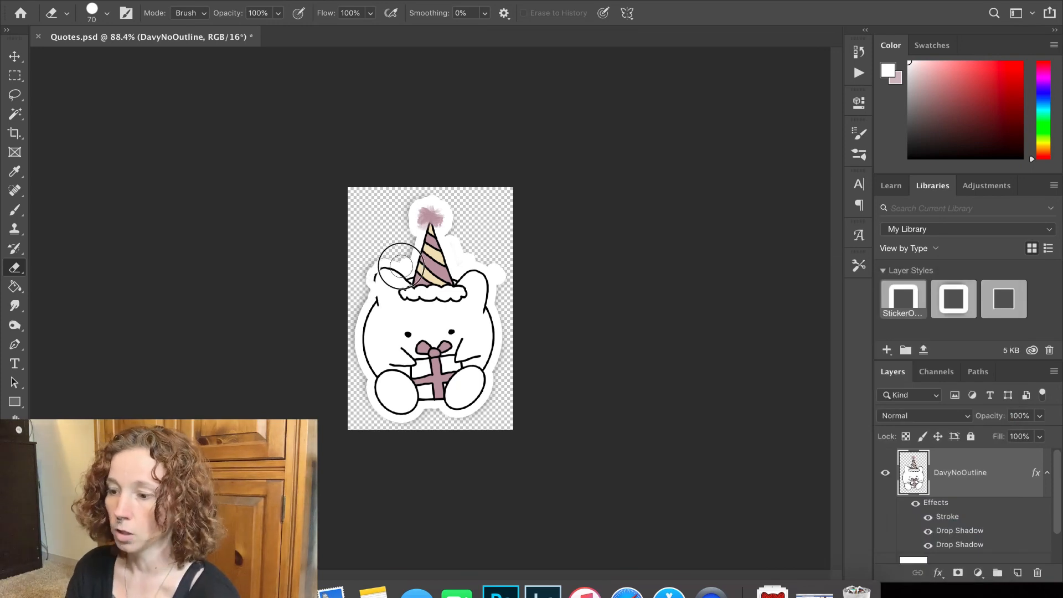